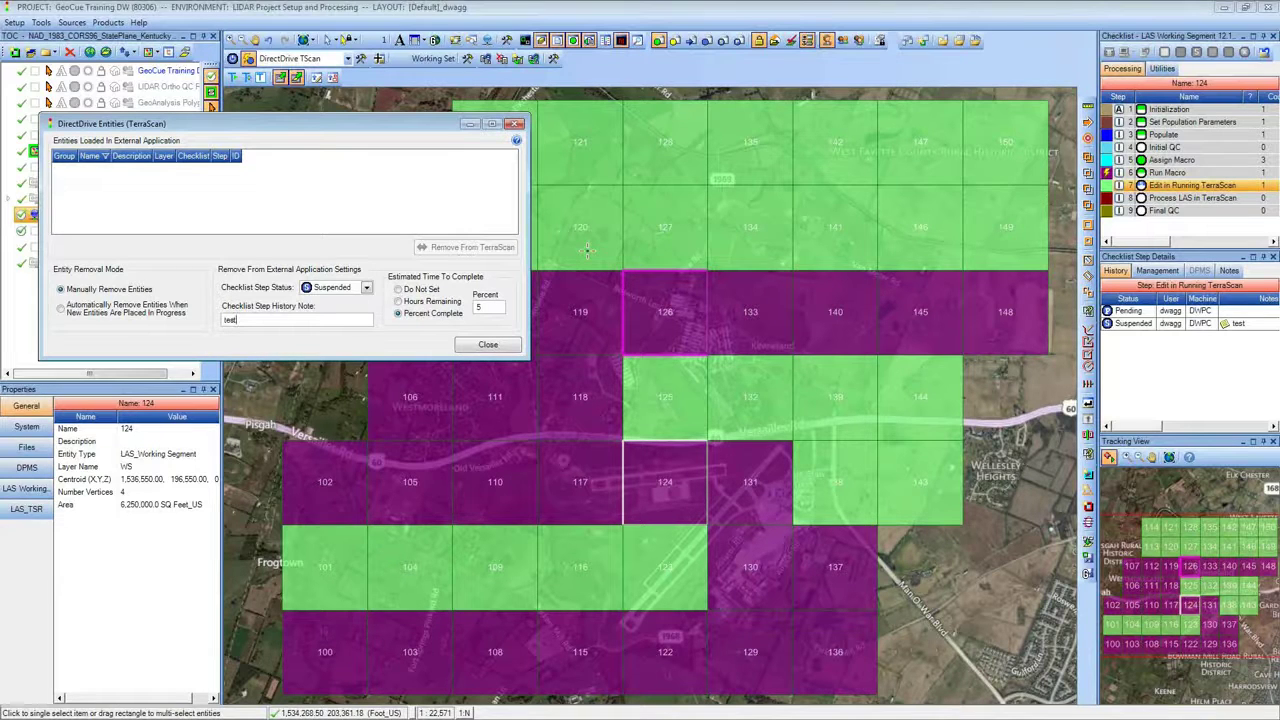
Step: Have finished tiles removed automatically, with their checklist step status set to Complete
{"action": "left_click", "coordinate": [60, 310]}
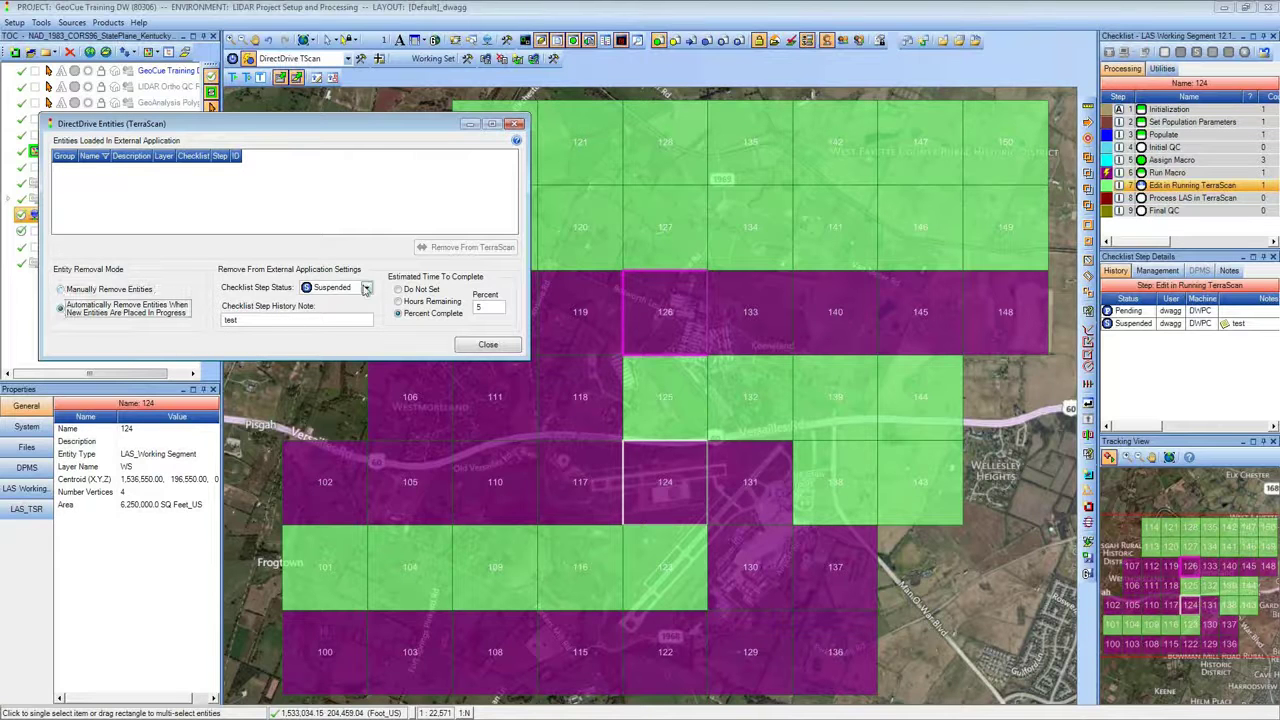
{"action": "left_click", "coordinate": [366, 288]}
{"action": "left_click", "coordinate": [350, 307]}
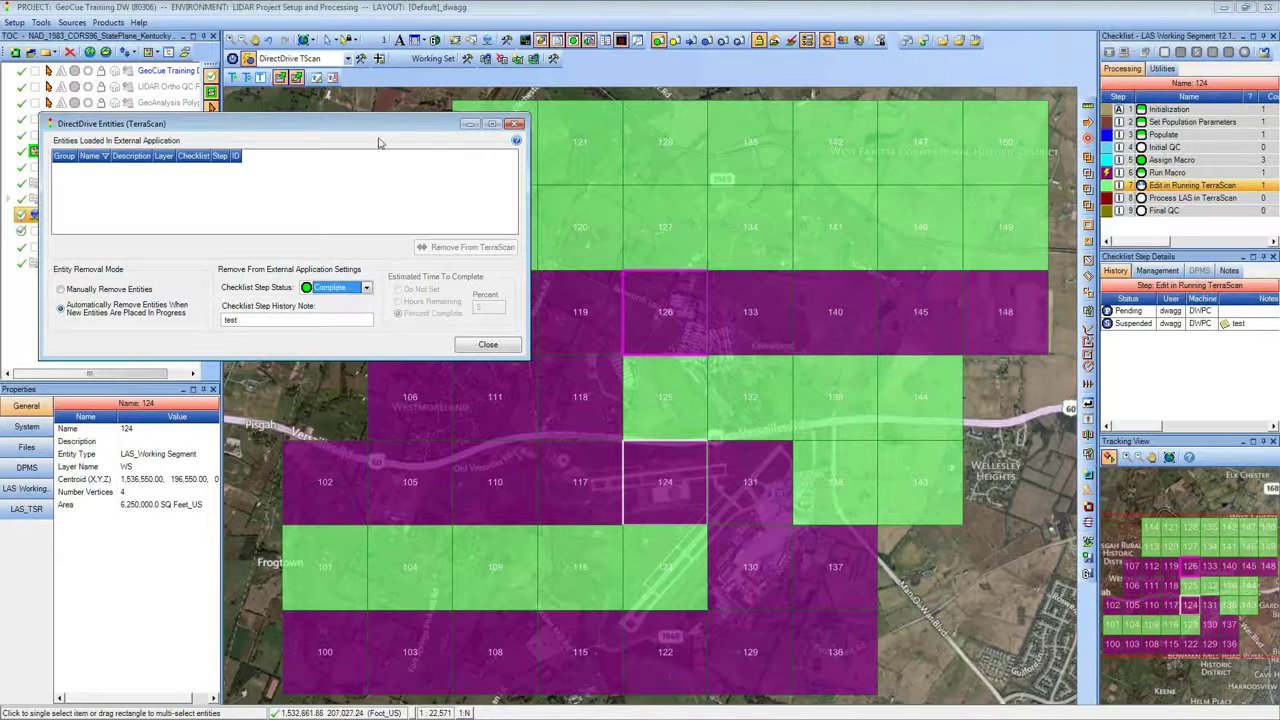
Step: Set TerraScan runs to Exclude neighbouring tiles, apply, and close both settings dialogs
{"action": "left_click", "coordinate": [296, 83]}
{"action": "left_click", "coordinate": [296, 83]}
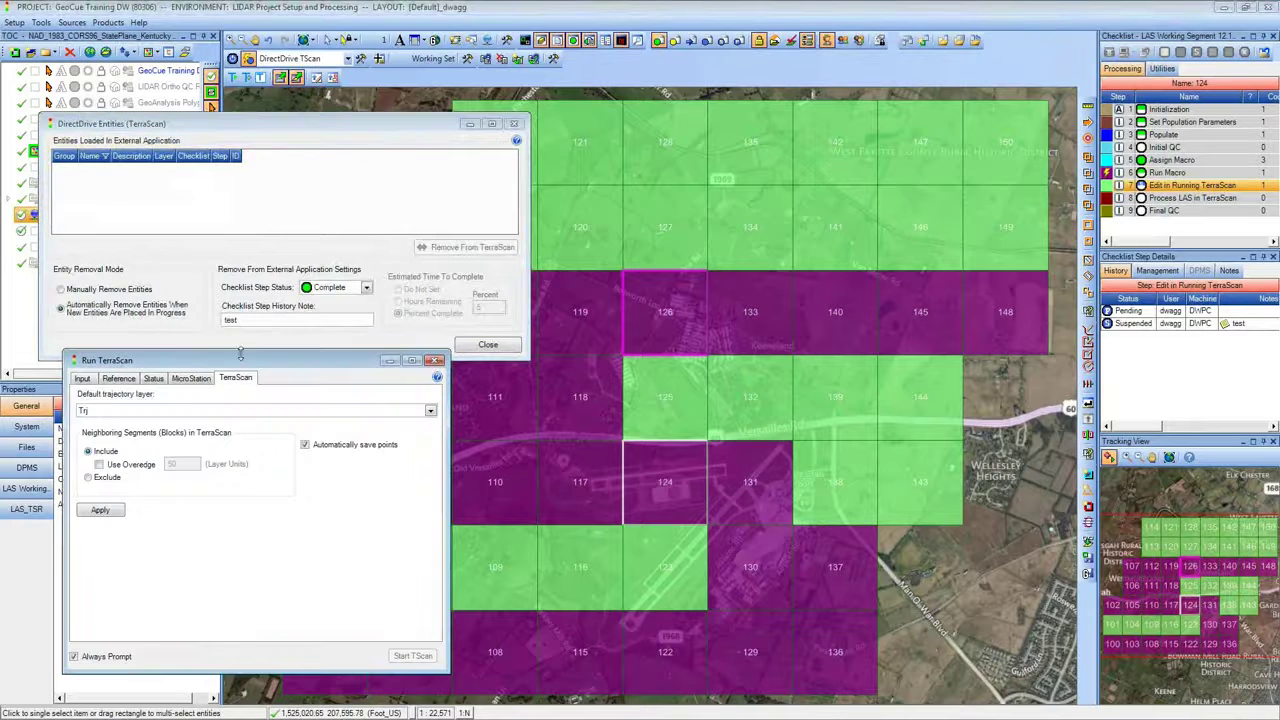
{"action": "left_click", "coordinate": [101, 479]}
{"action": "left_click", "coordinate": [112, 514]}
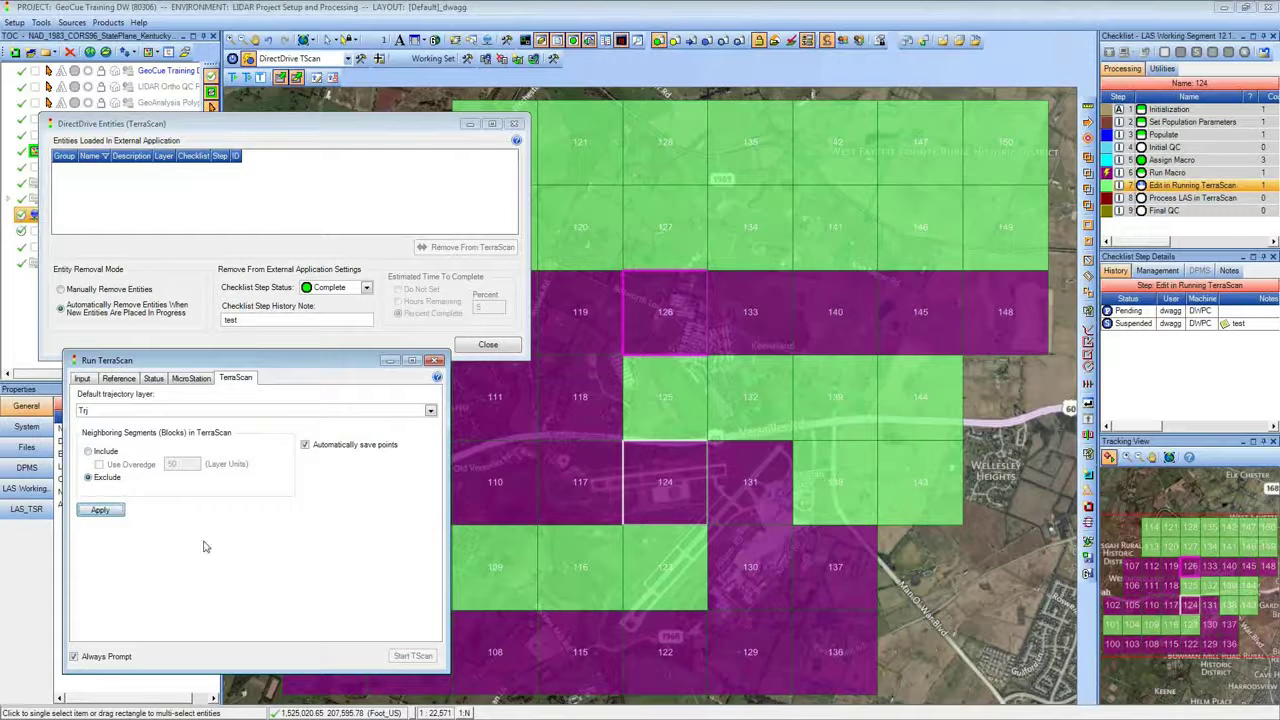
{"action": "left_click", "coordinate": [296, 82]}
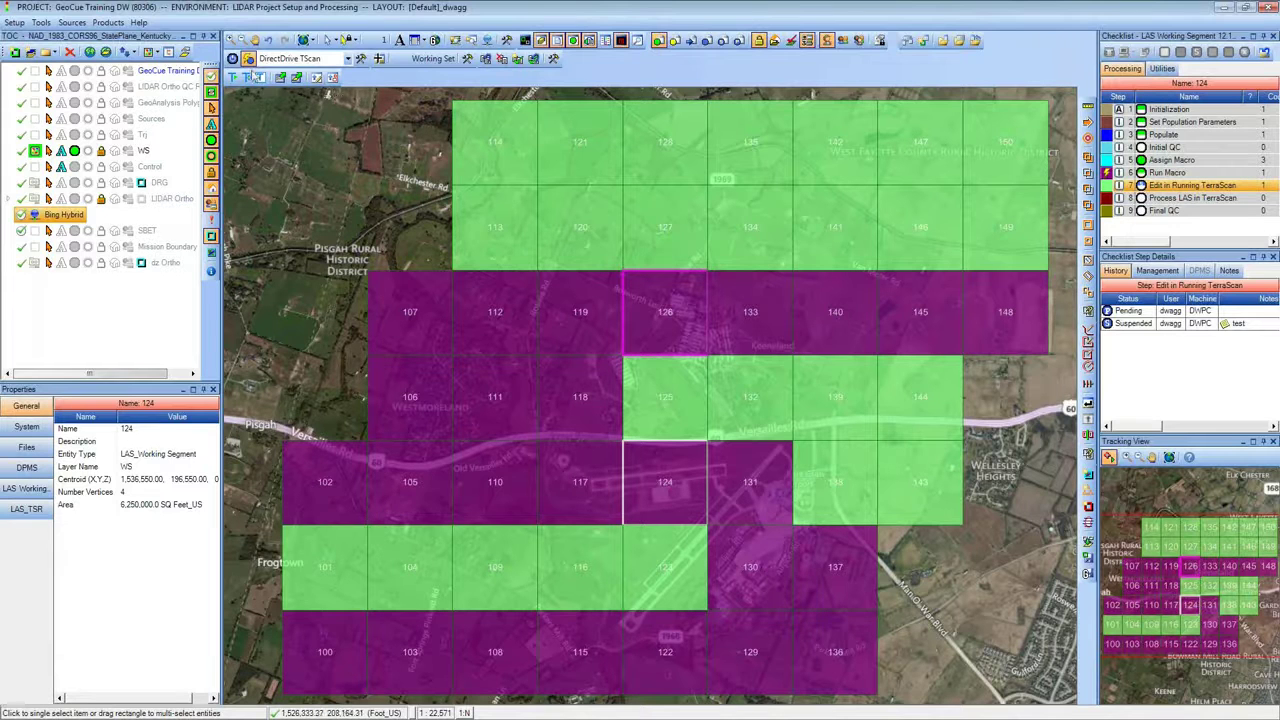
Step: Send tile 102 to TerraScan and open block 102.las with its 17596 points
{"action": "left_click", "coordinate": [240, 62]}
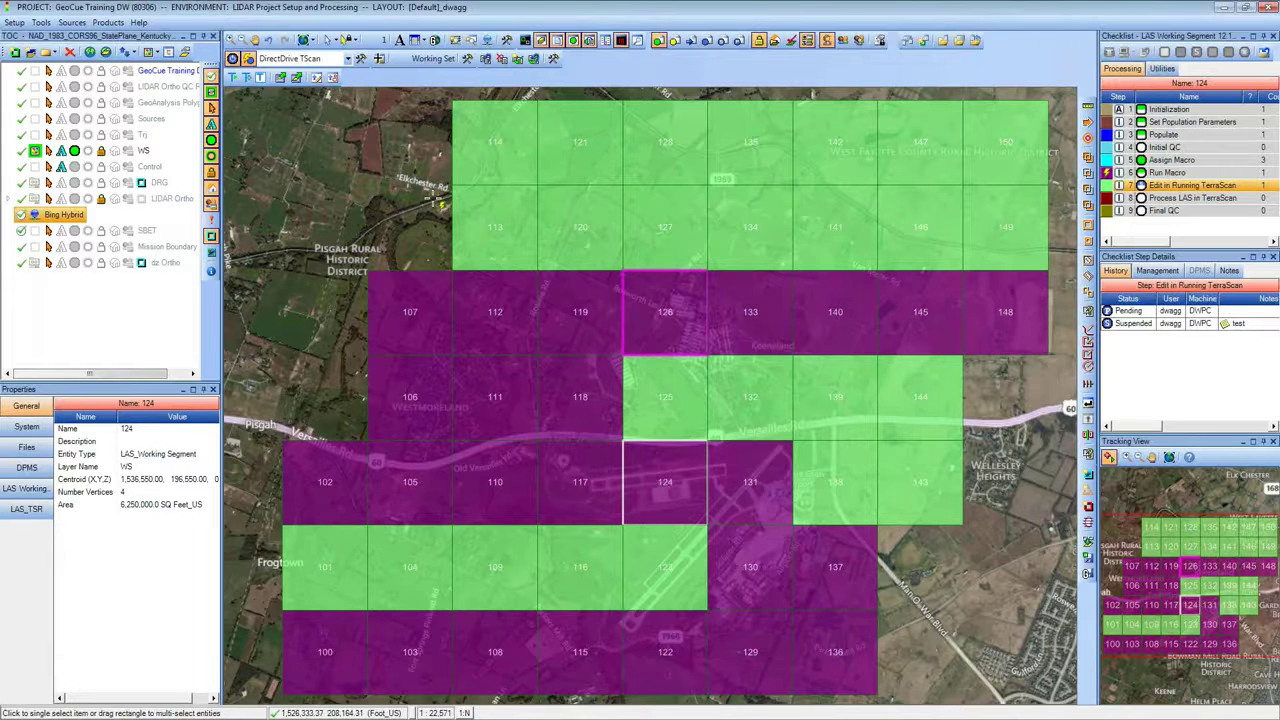
{"action": "left_click", "coordinate": [330, 482]}
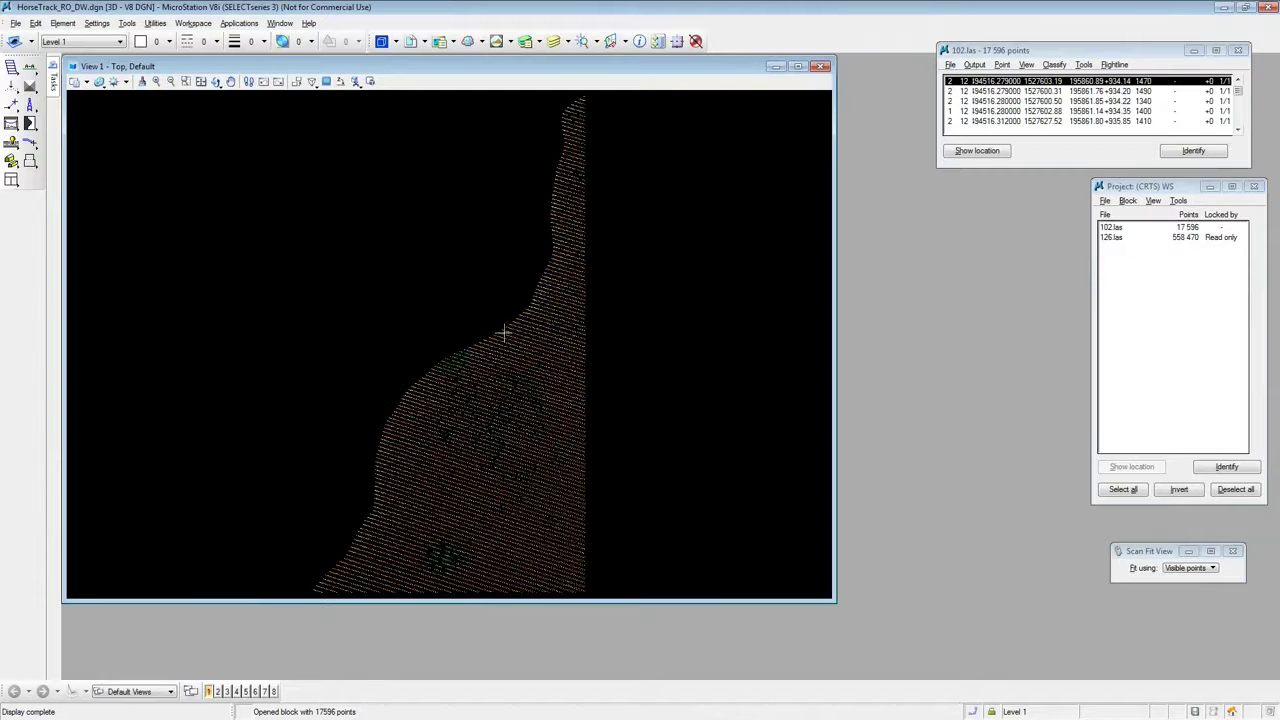
{"action": "left_click", "coordinate": [1146, 227]}
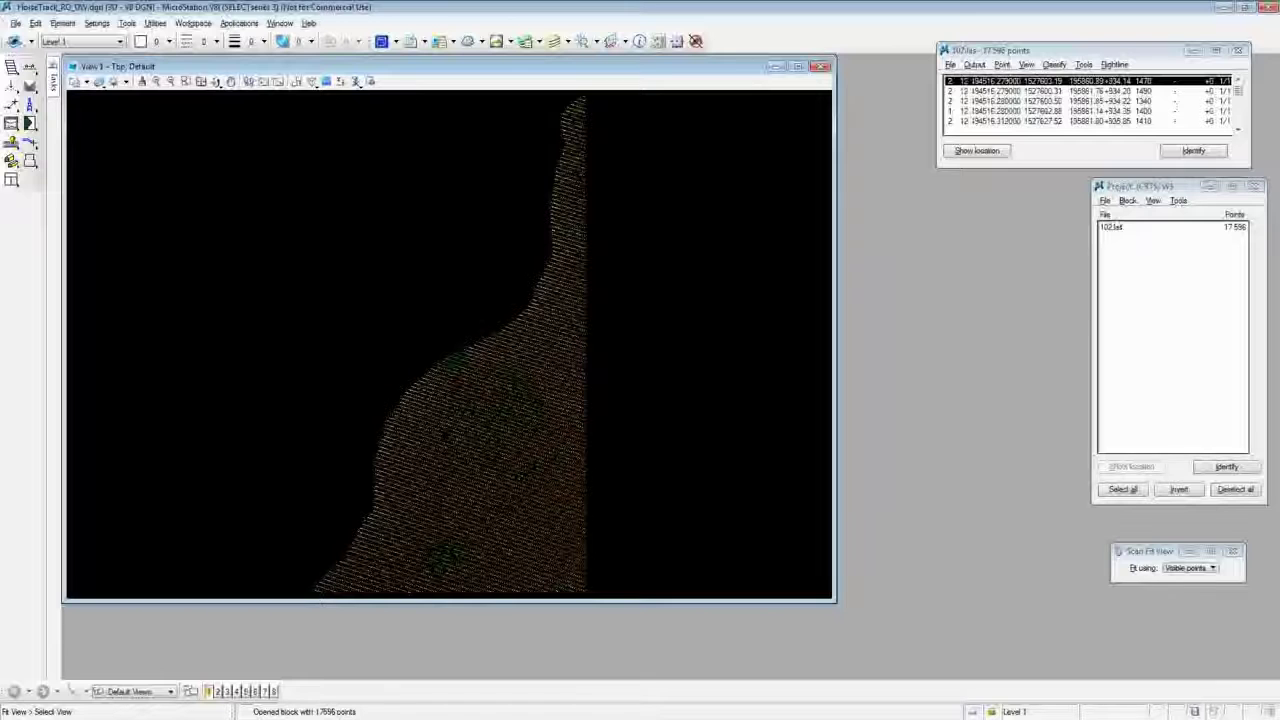
{"action": "double_click", "coordinate": [1113, 229]}
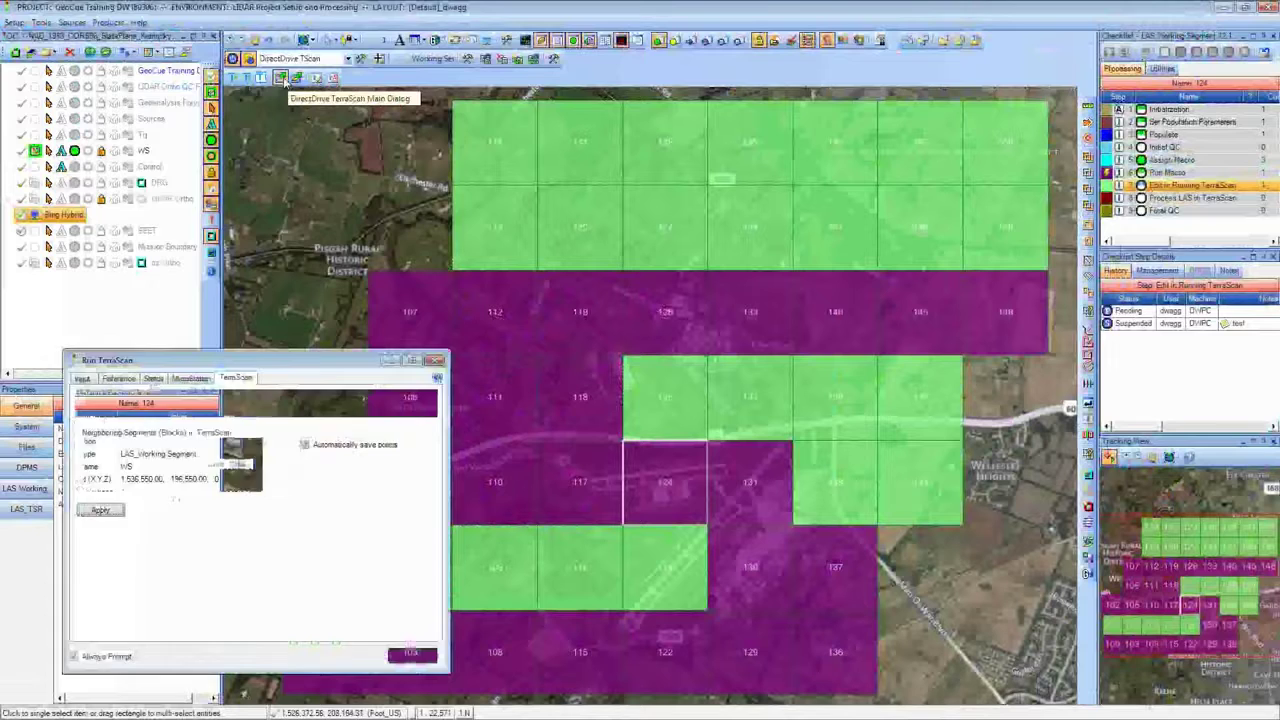
Step: Confirm tile 102 is loaded and enable Automatically save points in the TerraScan run settings
{"action": "left_click", "coordinate": [297, 77]}
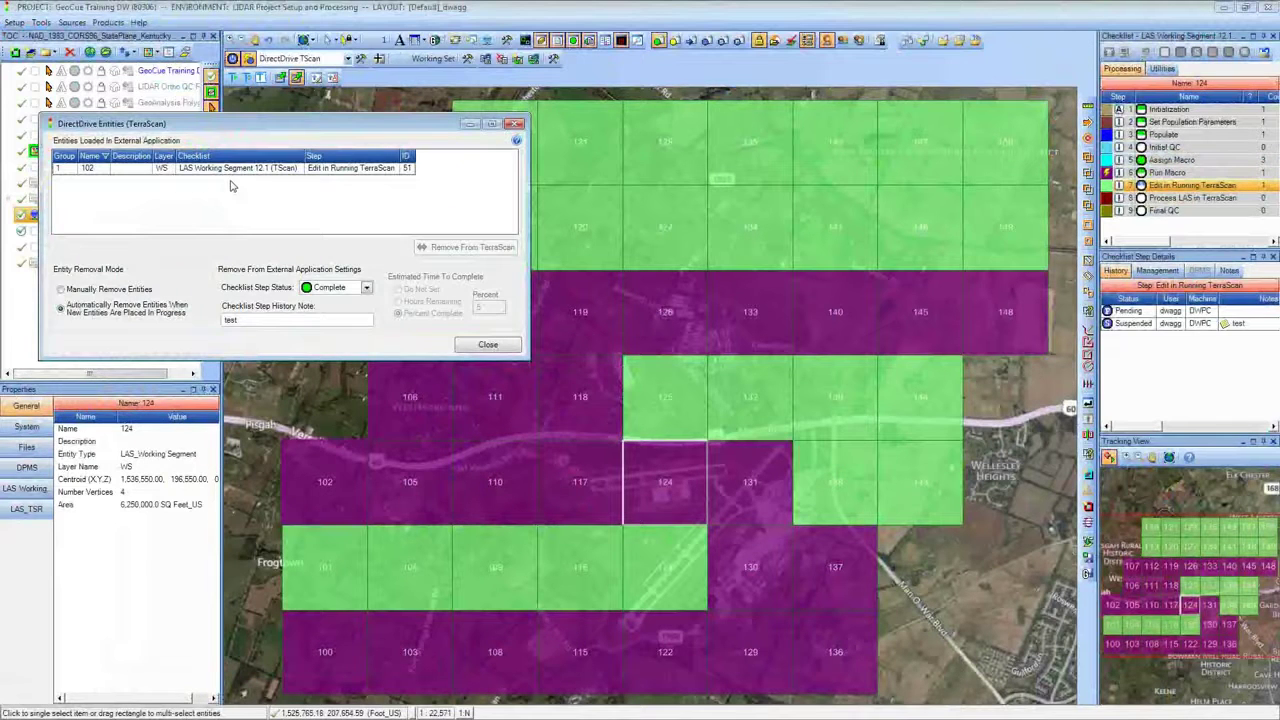
{"action": "left_click", "coordinate": [296, 78]}
{"action": "left_click", "coordinate": [296, 80]}
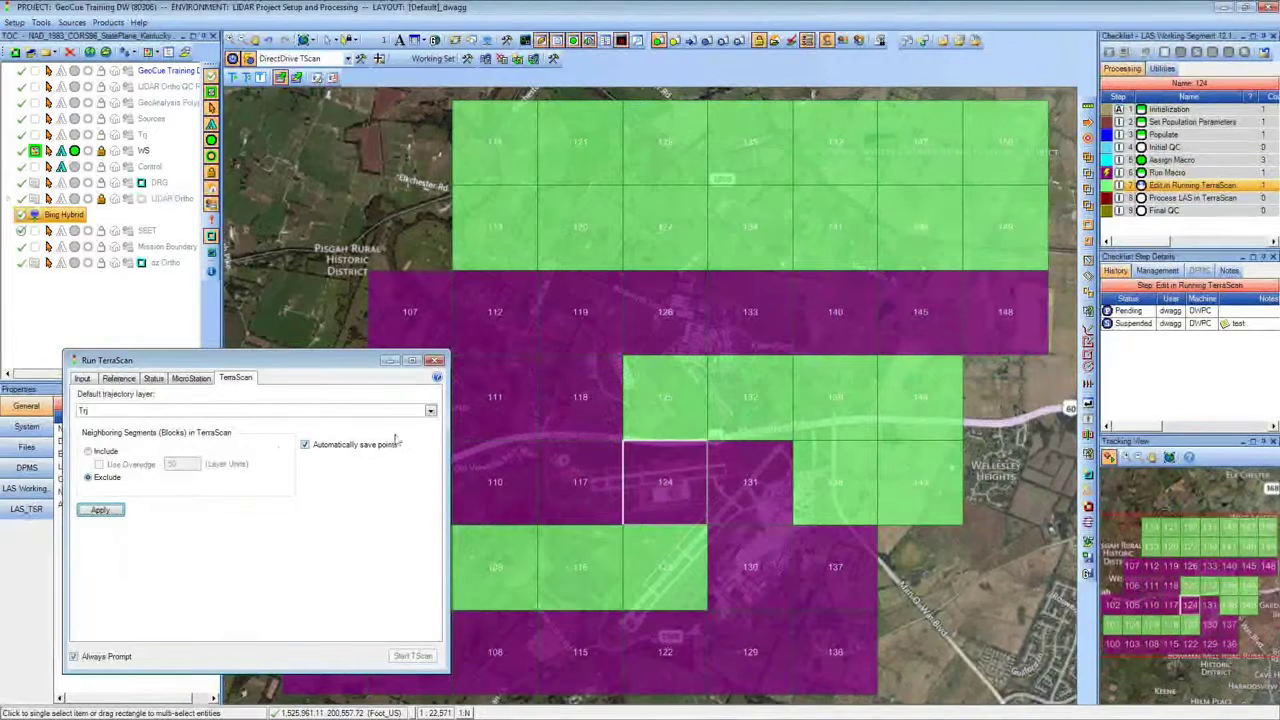
{"action": "left_click", "coordinate": [304, 444]}
{"action": "left_click", "coordinate": [281, 79]}
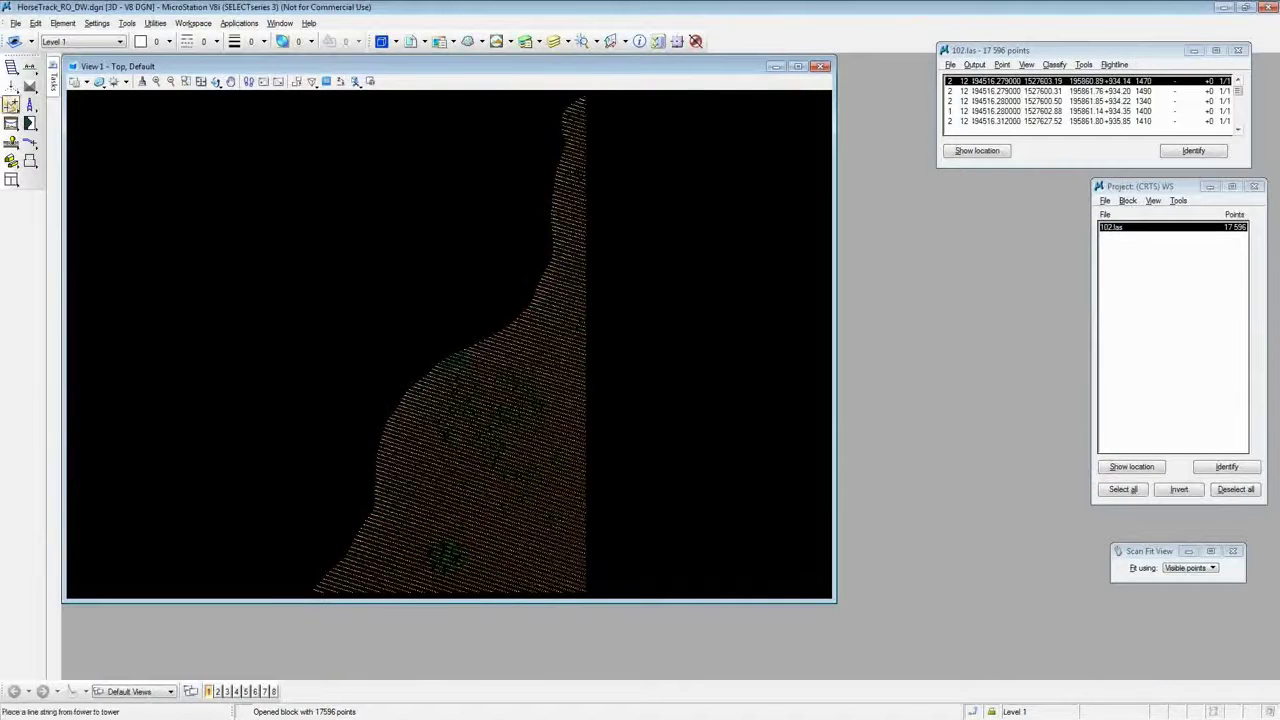
Step: Brush-classify several patches of tile 102's points in View 1 into class 1 Default
{"action": "left_click", "coordinate": [29, 85]}
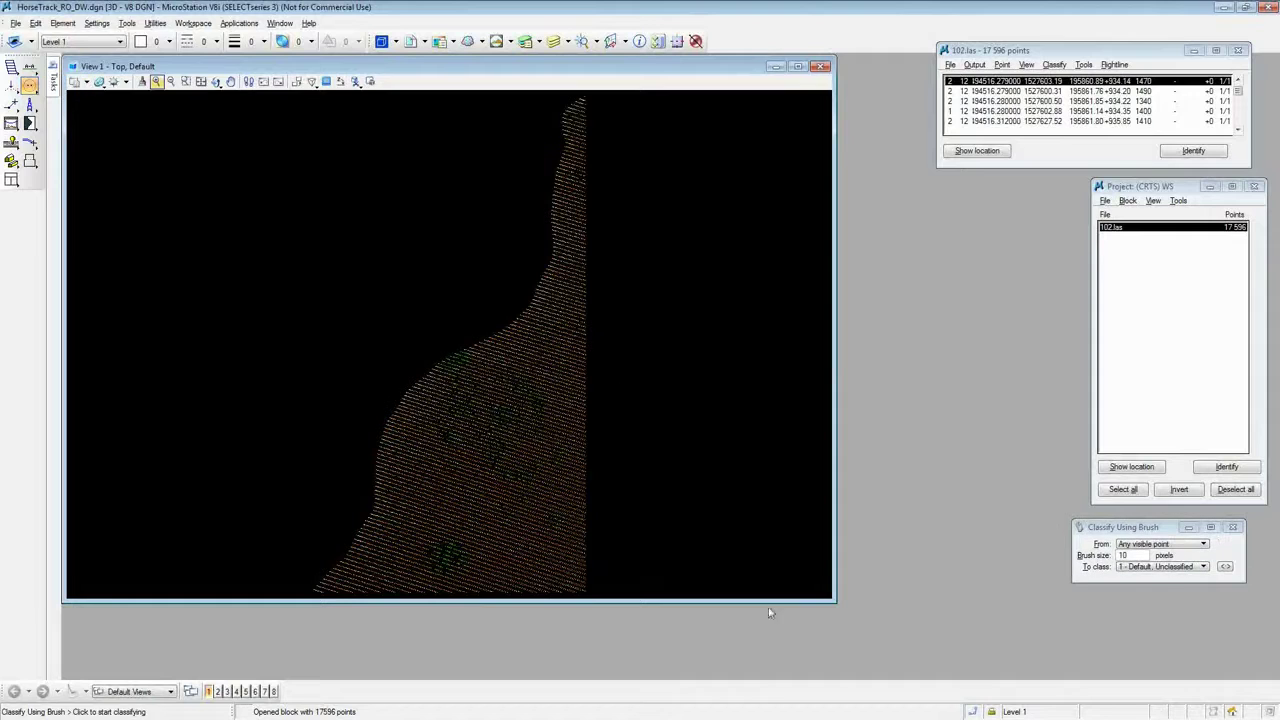
{"action": "left_click", "coordinate": [508, 432]}
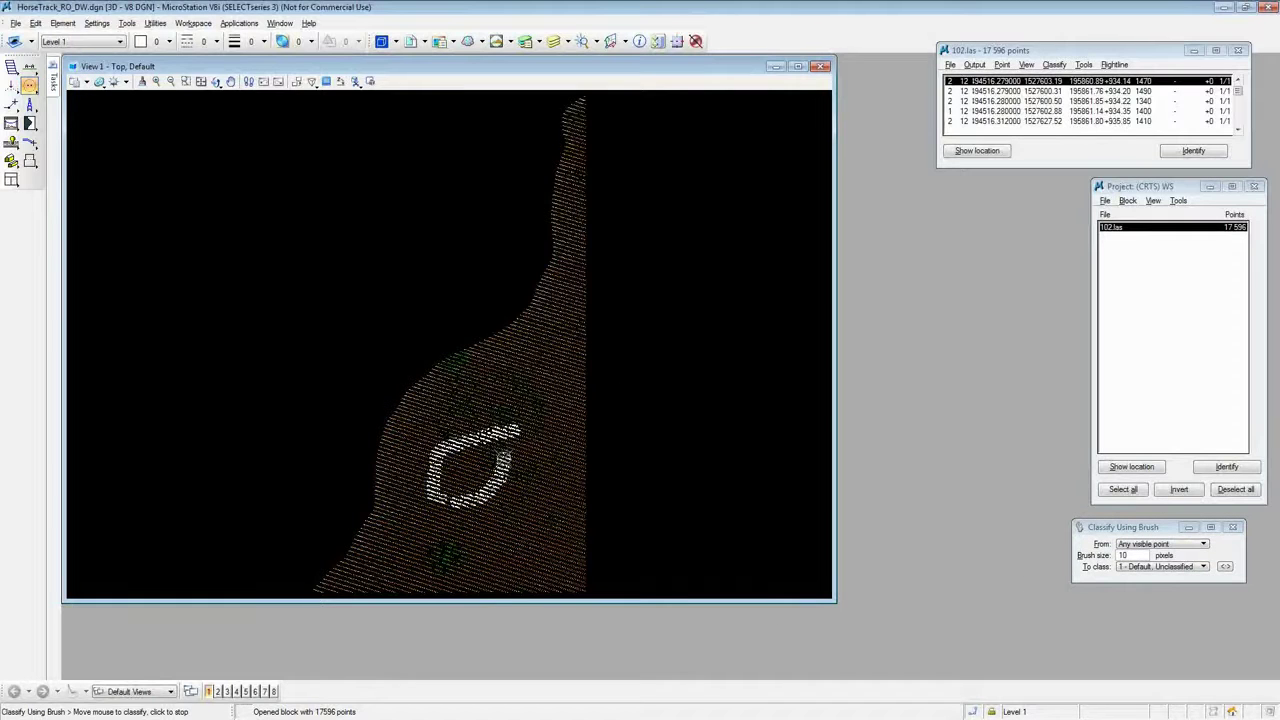
{"action": "left_click", "coordinate": [515, 435]}
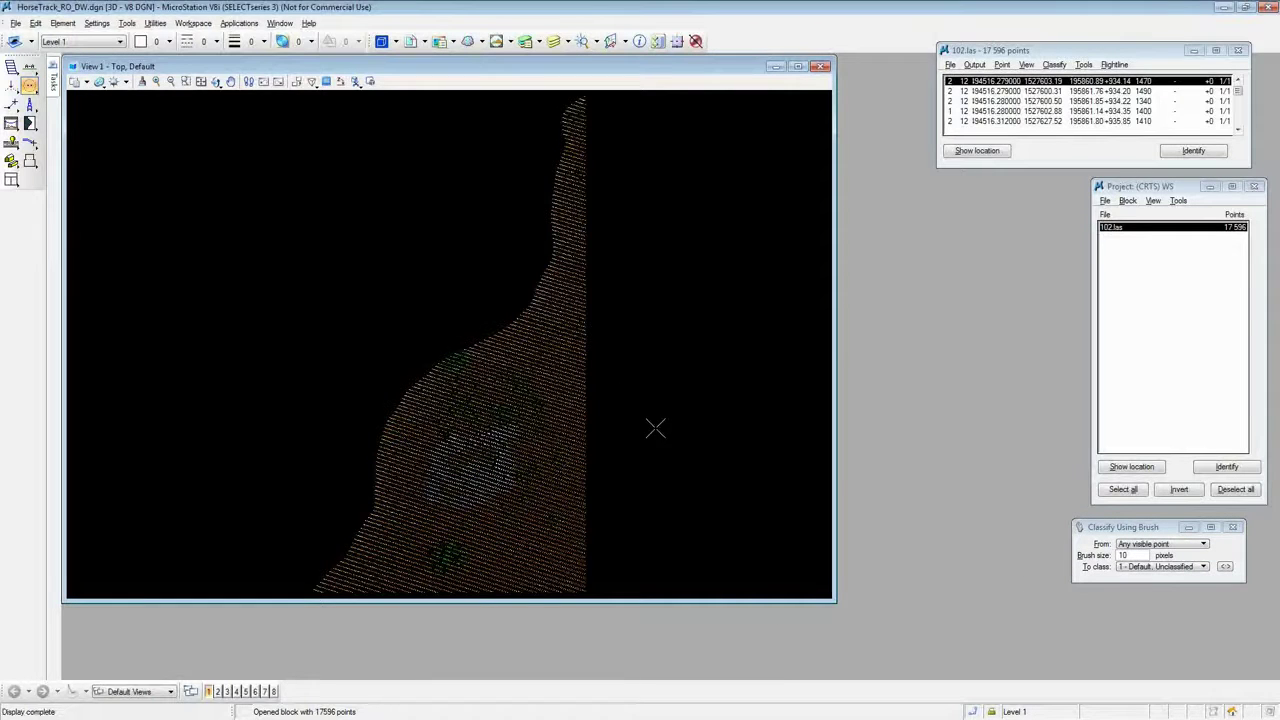
{"action": "left_click", "coordinate": [530, 452]}
{"action": "left_click", "coordinate": [512, 492]}
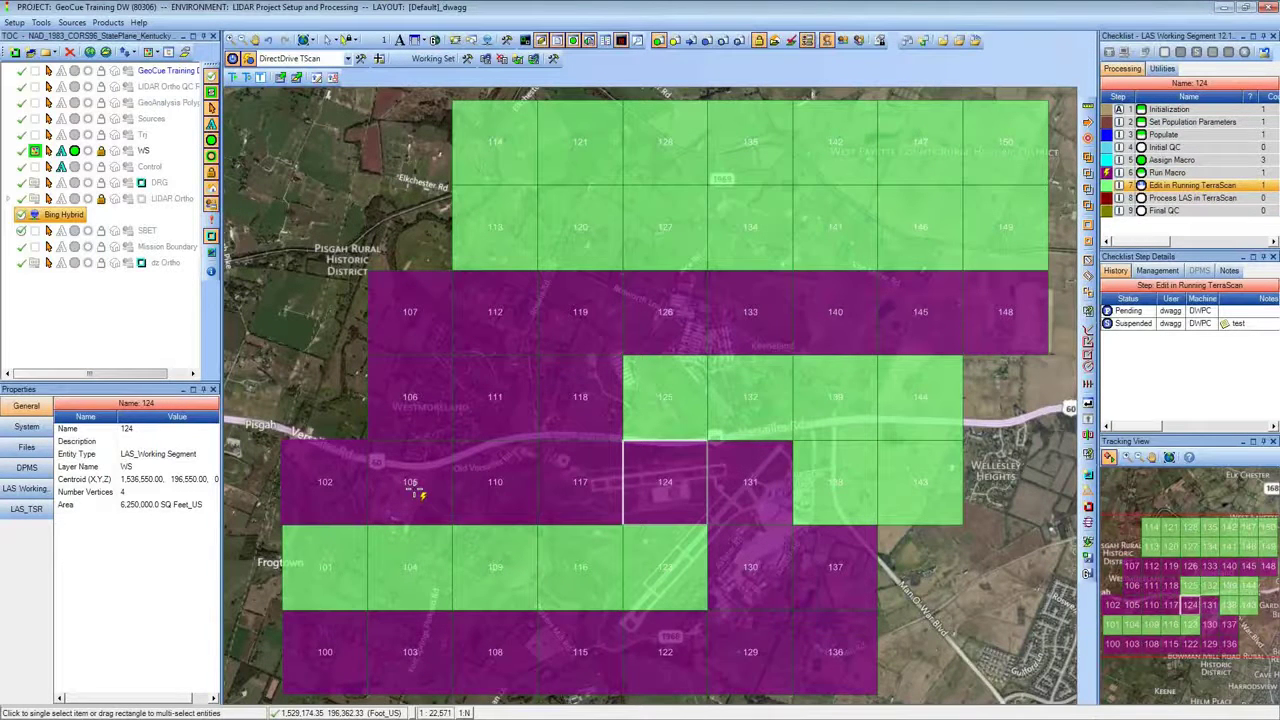
Step: Fit tile 105's 592 030 points into View 1 and pan up to inspect them
{"action": "scroll", "coordinate": [418, 490], "scroll_direction": "up", "scroll_amount": 2}
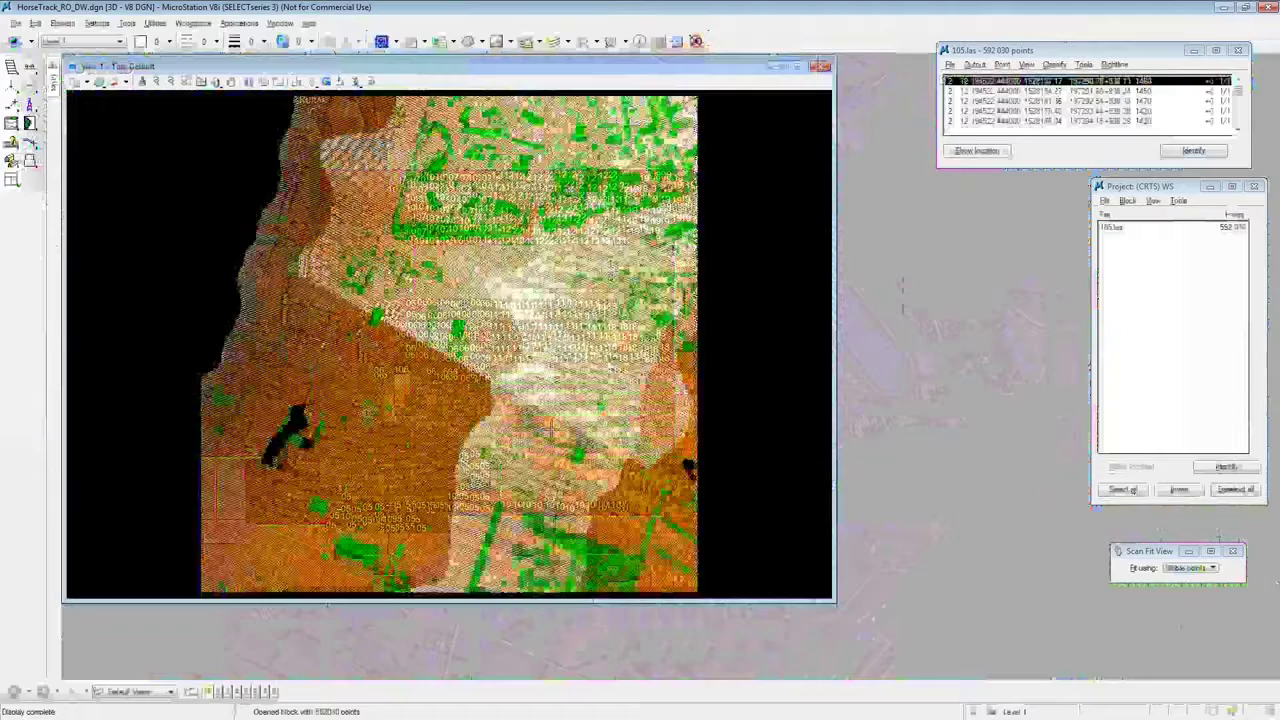
{"action": "left_click", "coordinate": [407, 460]}
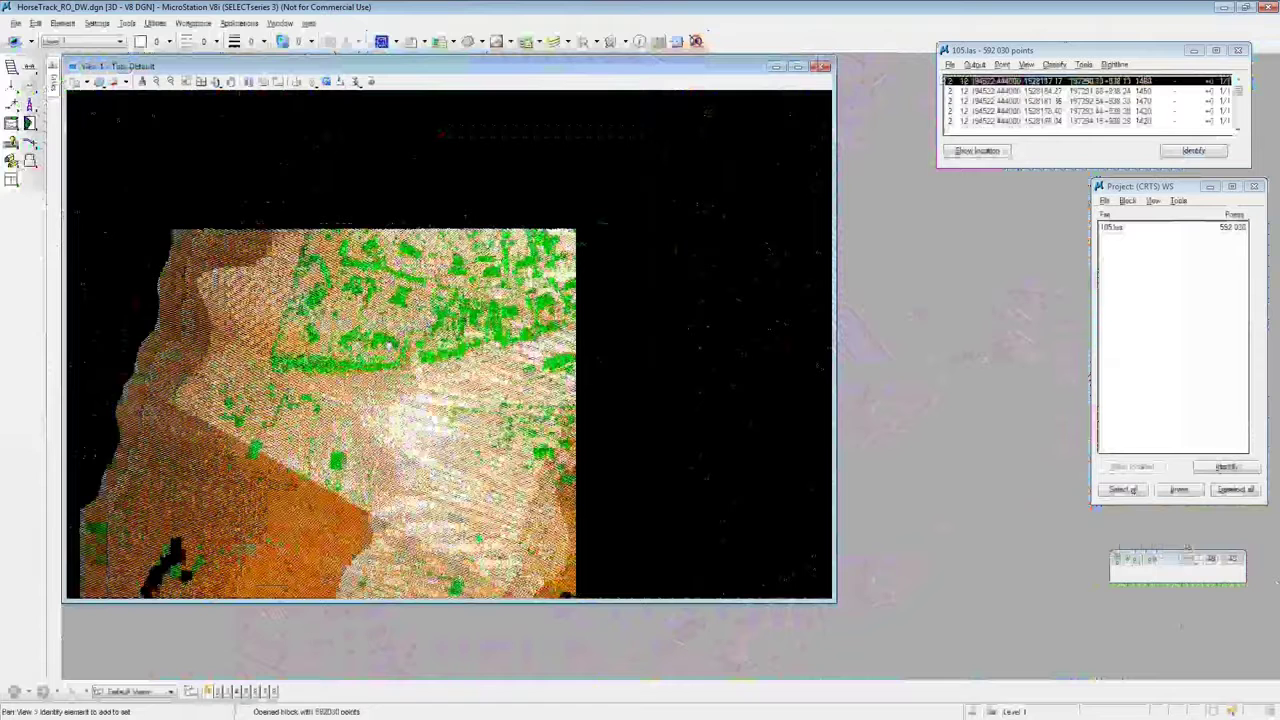
{"action": "left_click_drag", "start_coordinate": [435, 350], "coordinate": [415, 212]}
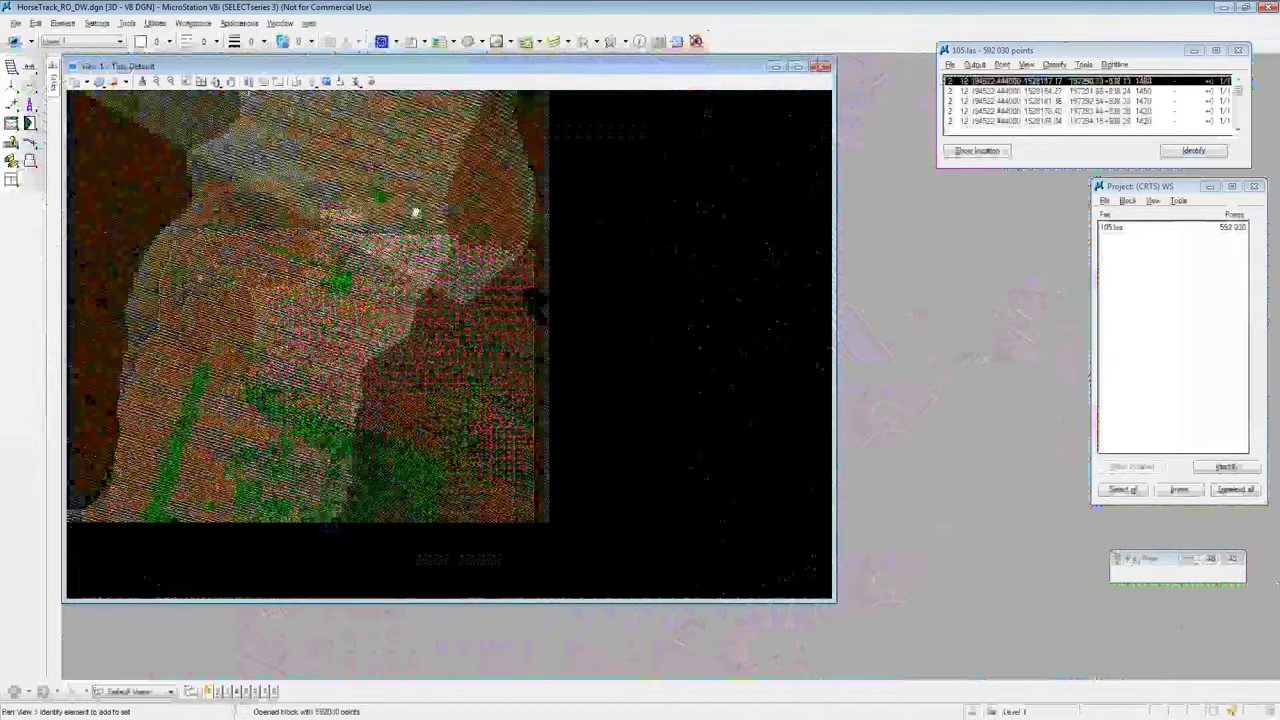
{"action": "right_click", "coordinate": [415, 212]}
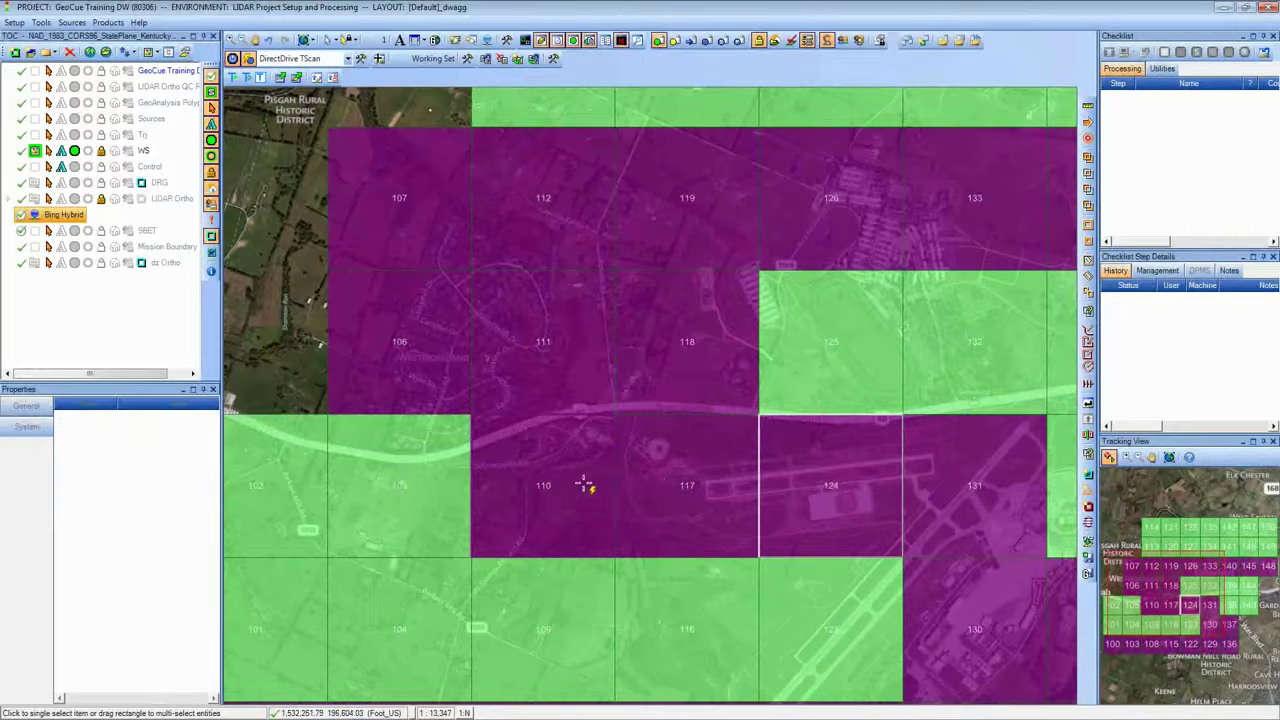
Step: Set tile 110's checklist step status to Fail with the history note 'data missing'
{"action": "left_click", "coordinate": [296, 78]}
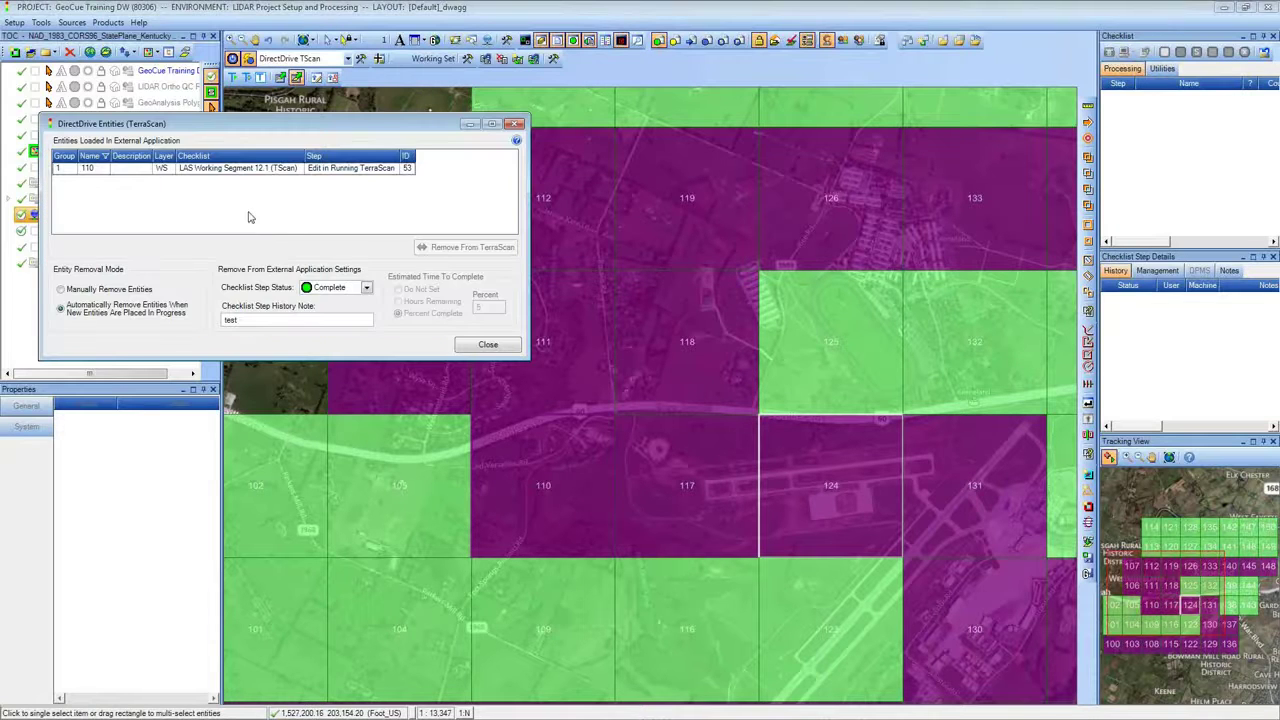
{"action": "left_click", "coordinate": [366, 287]}
{"action": "left_click", "coordinate": [330, 337]}
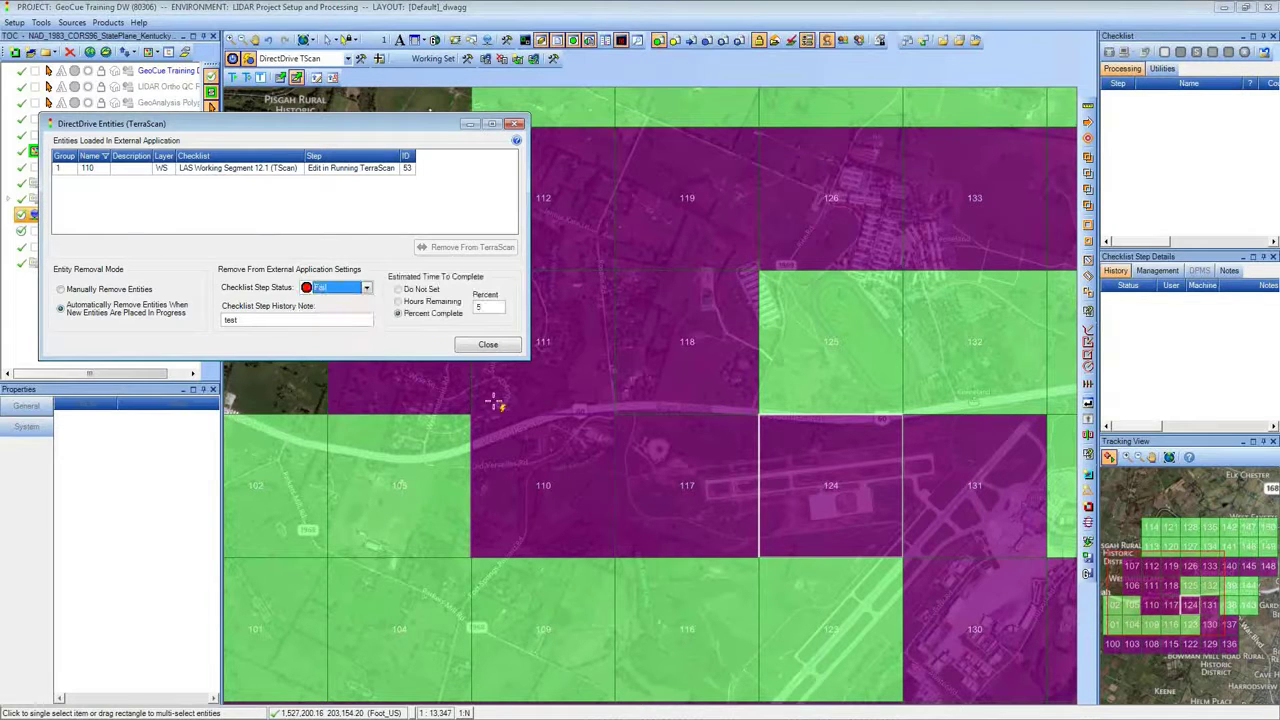
{"action": "key", "text": "Tab"}
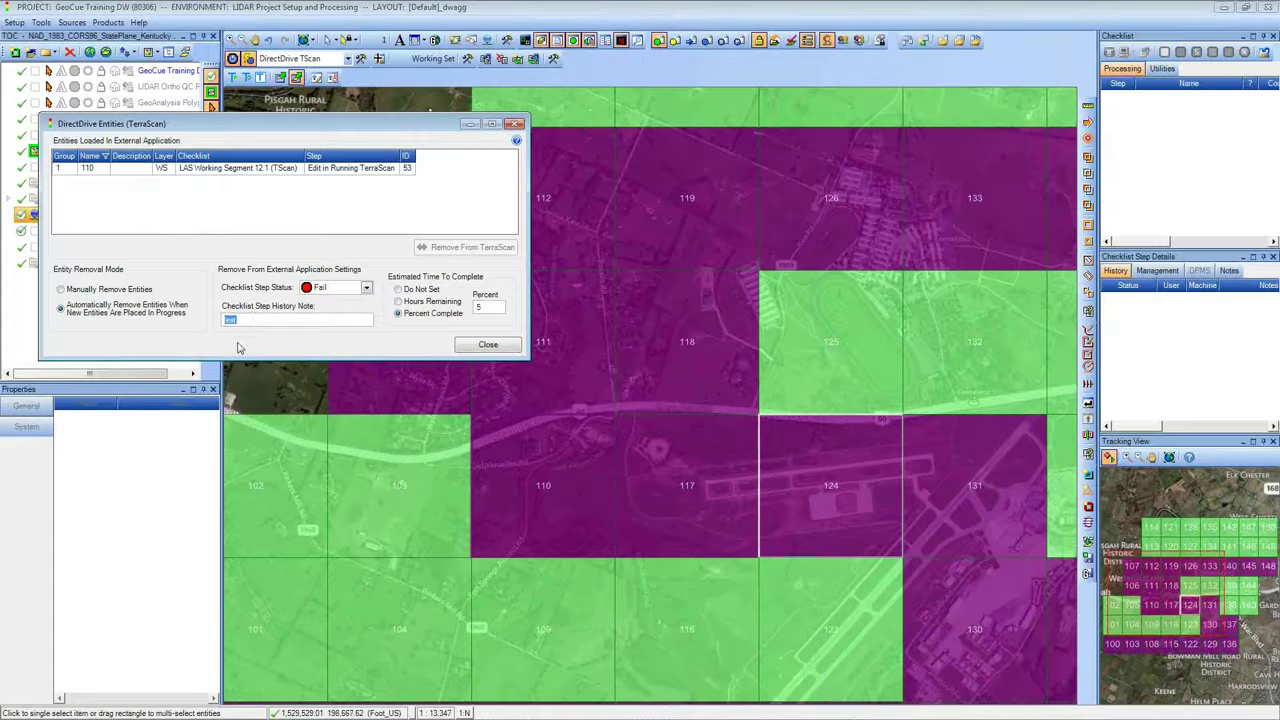
{"action": "type", "text": "data missing"}
Step: Load tile 117 into TerraScan and set its checklist step status to Complete
{"action": "left_click", "coordinate": [658, 480]}
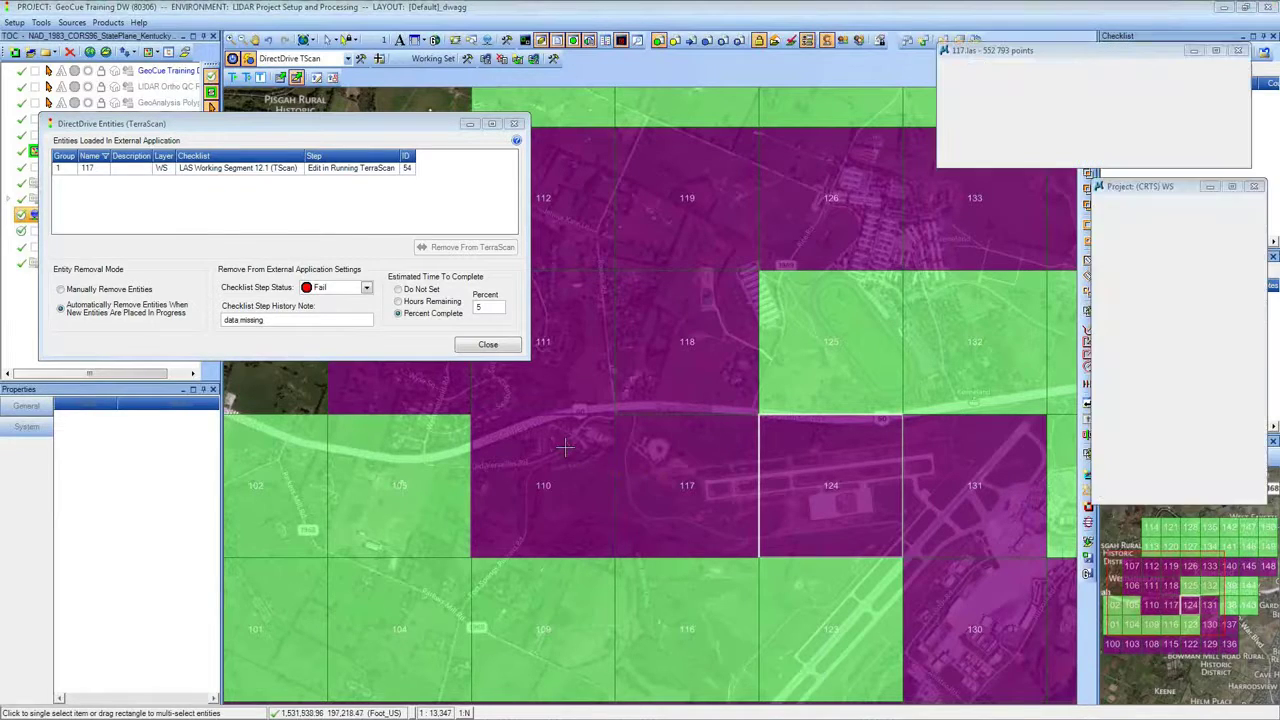
{"action": "key", "text": "alt+Tab"}
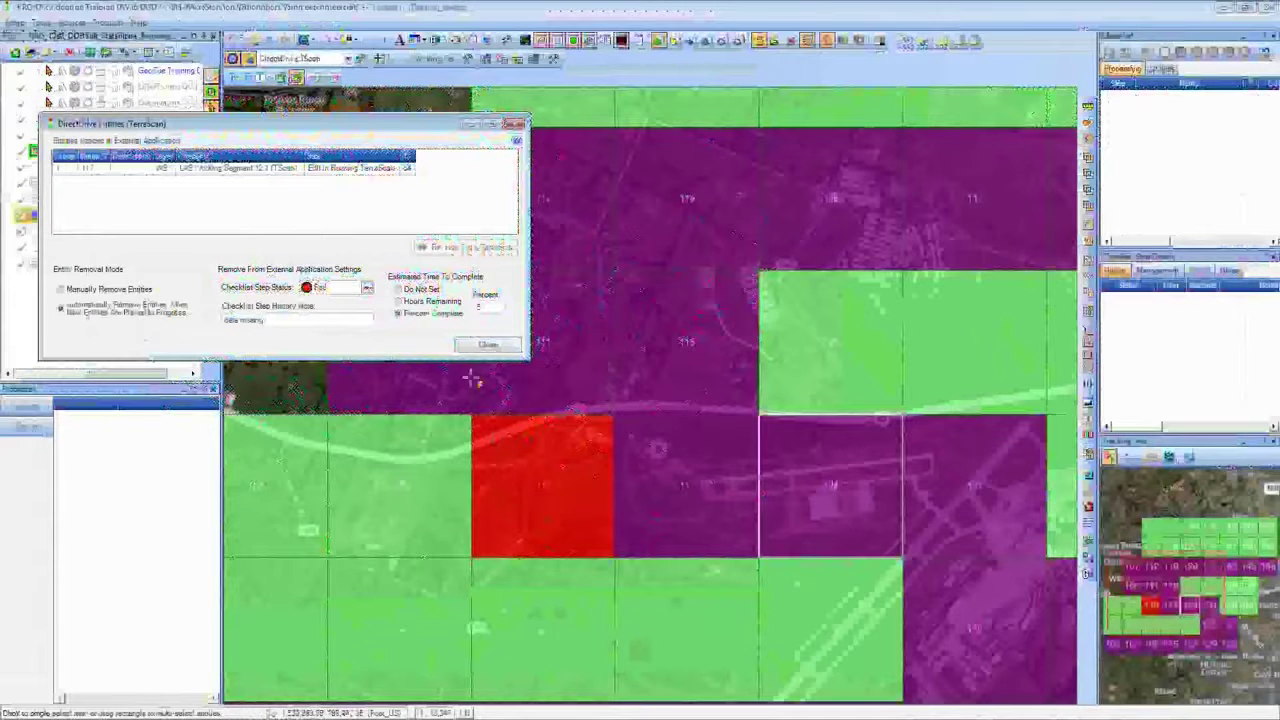
{"action": "left_click", "coordinate": [367, 288]}
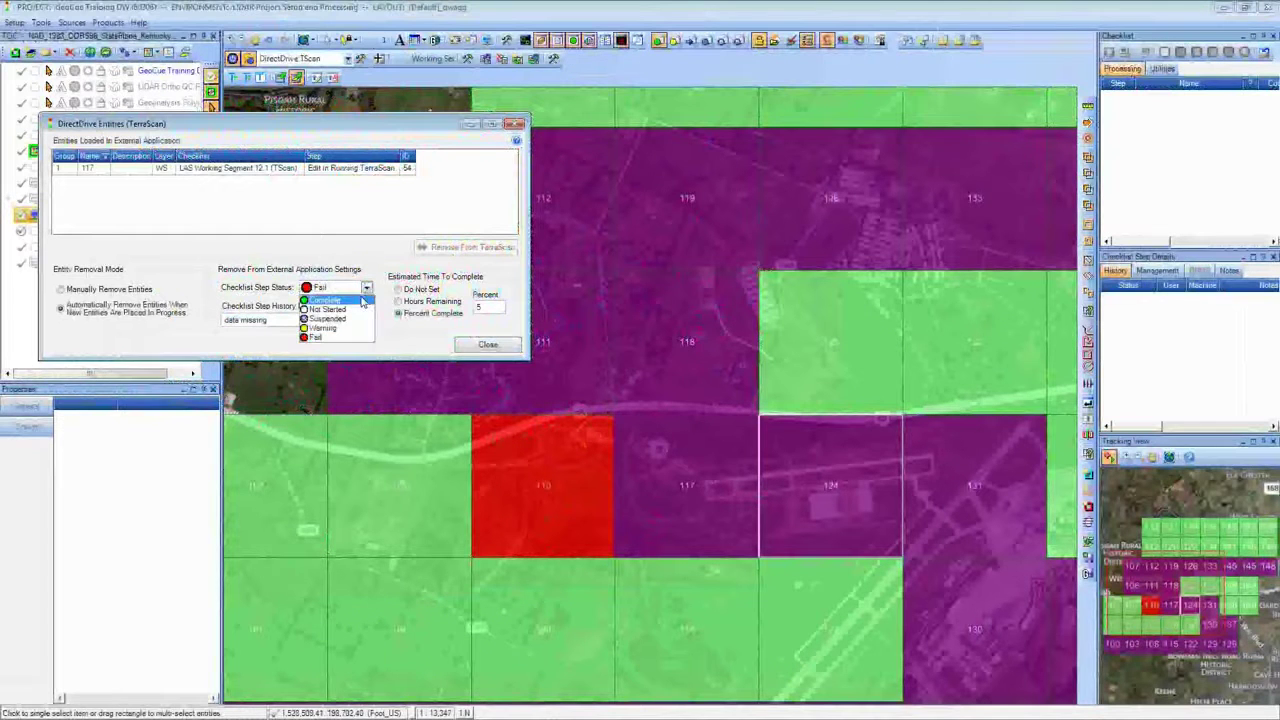
{"action": "left_click", "coordinate": [324, 300]}
Step: Clear the leftover 'data missing' note and send tile 124 to TerraScan
{"action": "left_click", "coordinate": [309, 321]}
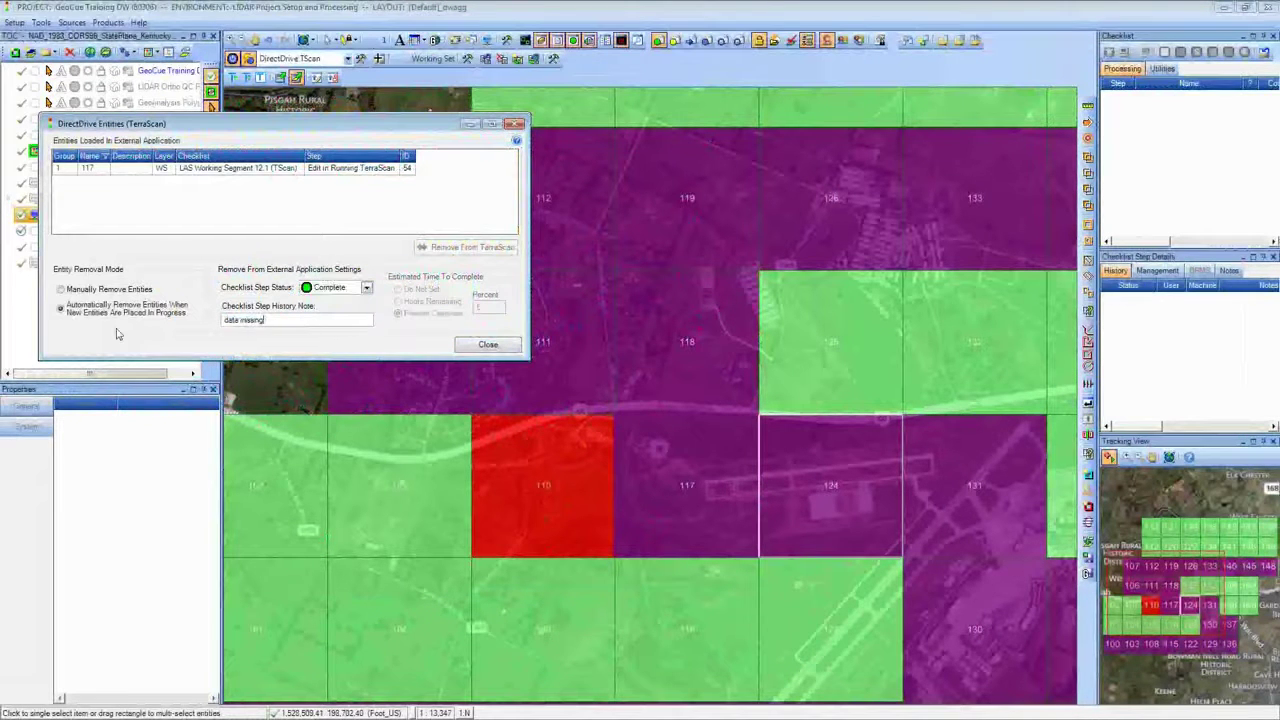
{"action": "left_click_drag", "start_coordinate": [309, 321], "coordinate": [224, 320]}
{"action": "key", "text": "BackSpace"}
{"action": "left_click", "coordinate": [836, 467]}
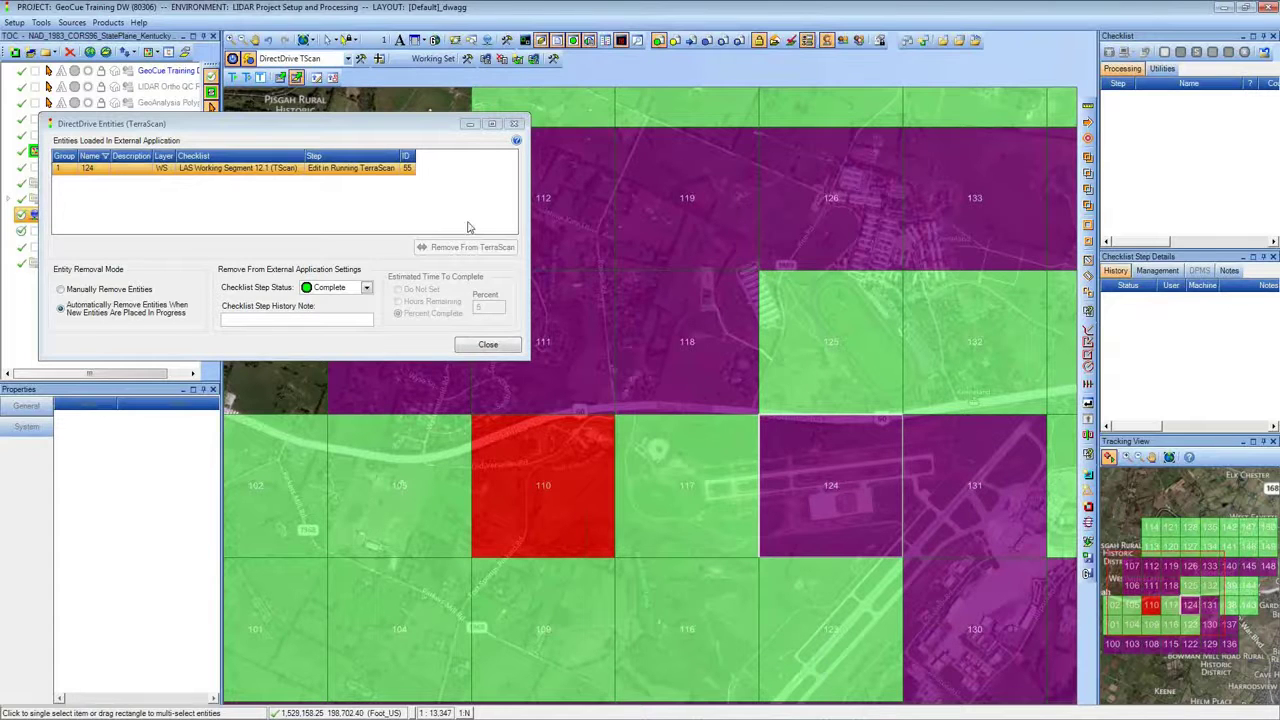
Step: Manually release tile 124 from TerraScan, restore automatic removal, and select tile 124 on the map
{"action": "left_click", "coordinate": [322, 180]}
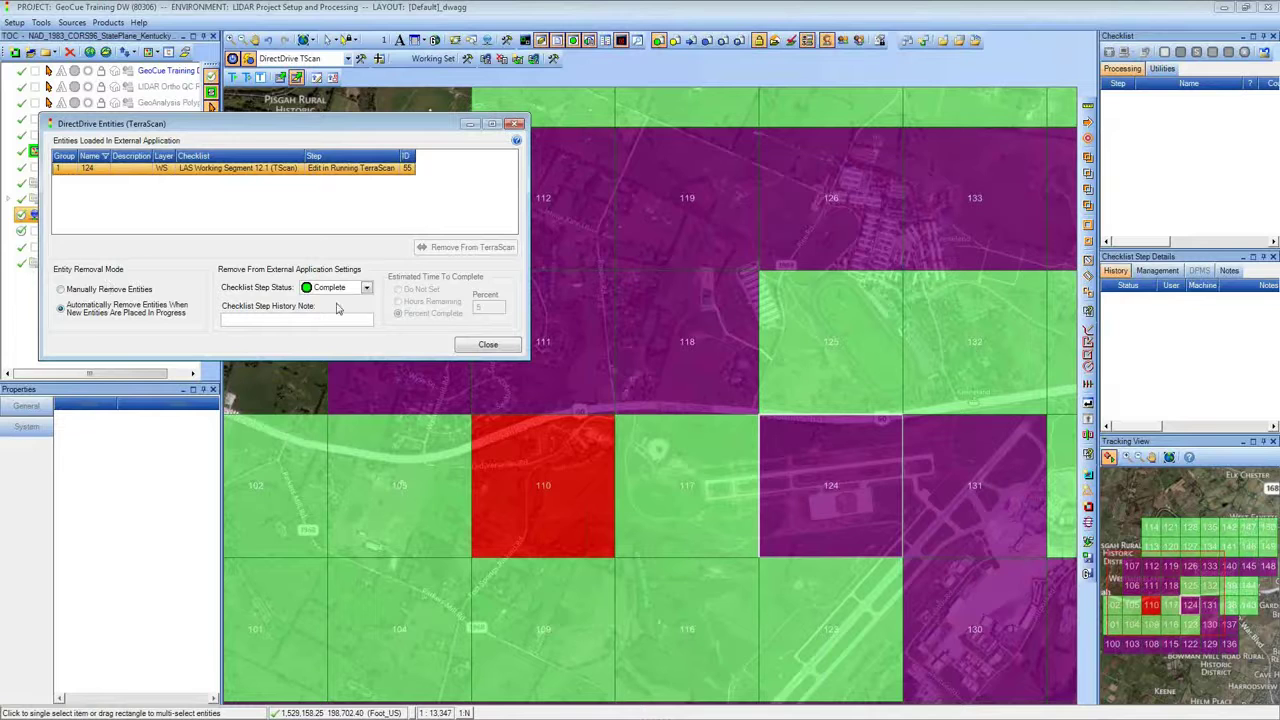
{"action": "left_click", "coordinate": [133, 288]}
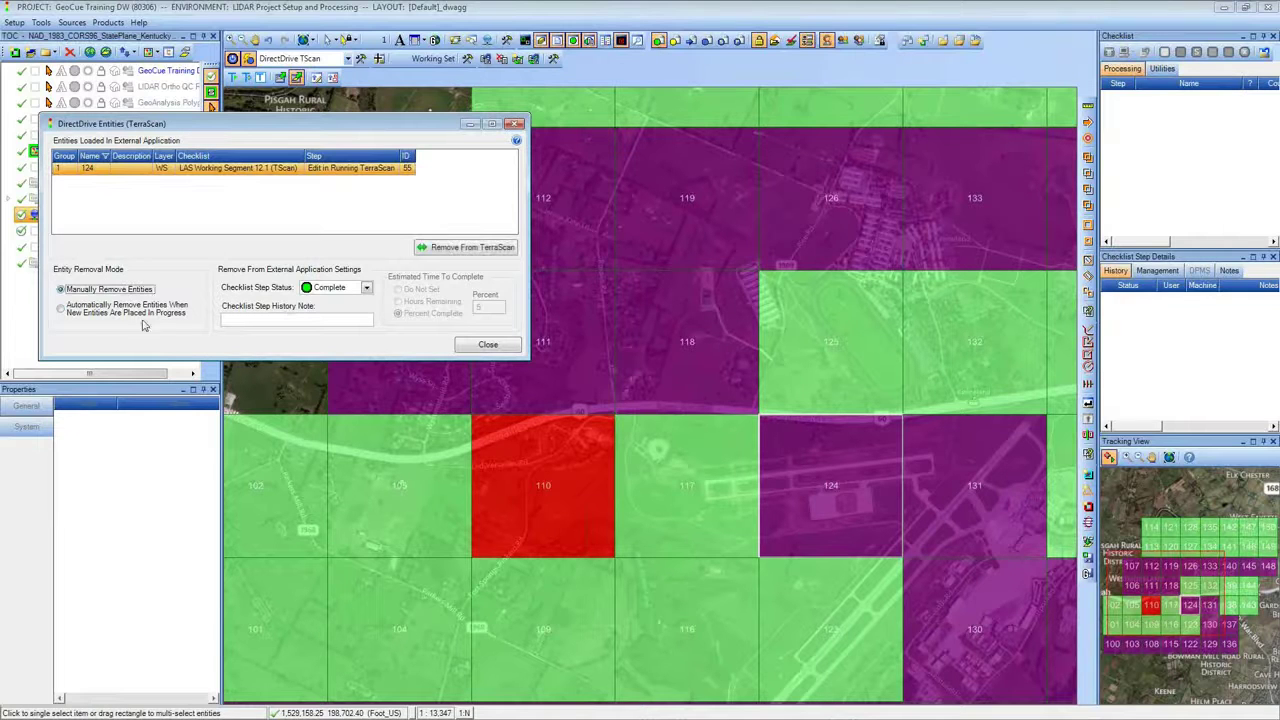
{"action": "left_click", "coordinate": [462, 248]}
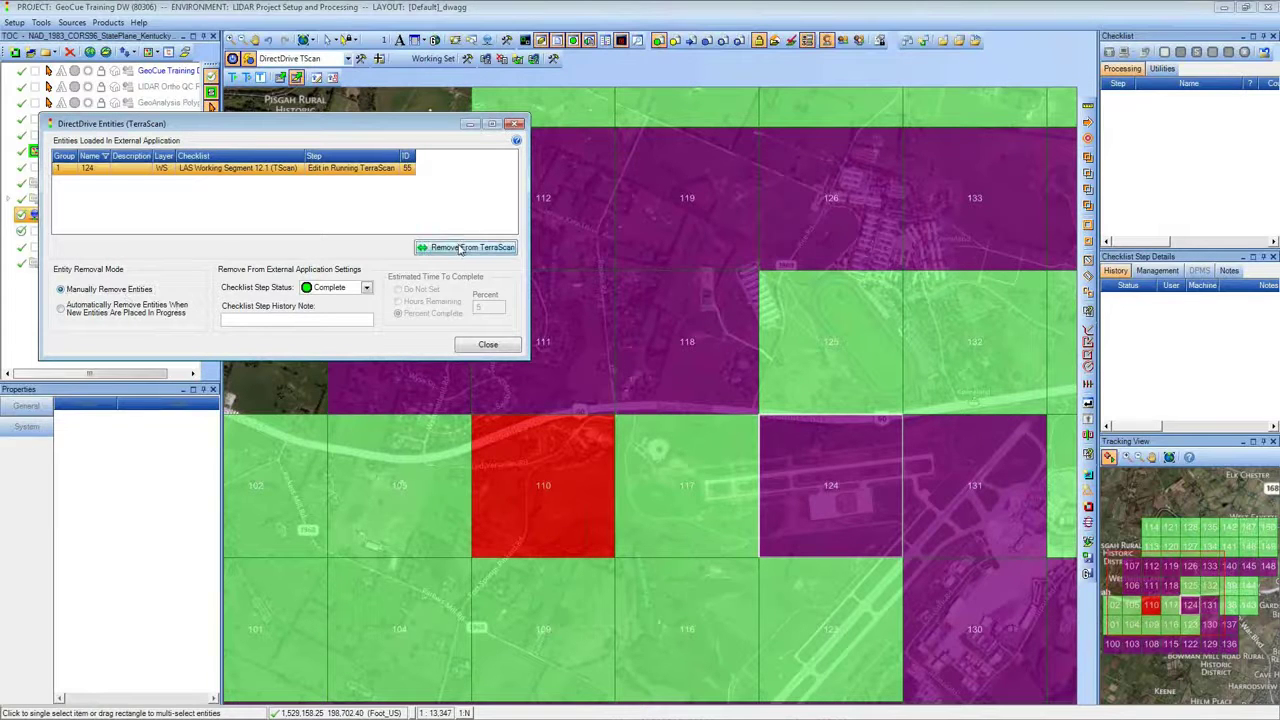
{"action": "left_click", "coordinate": [116, 312]}
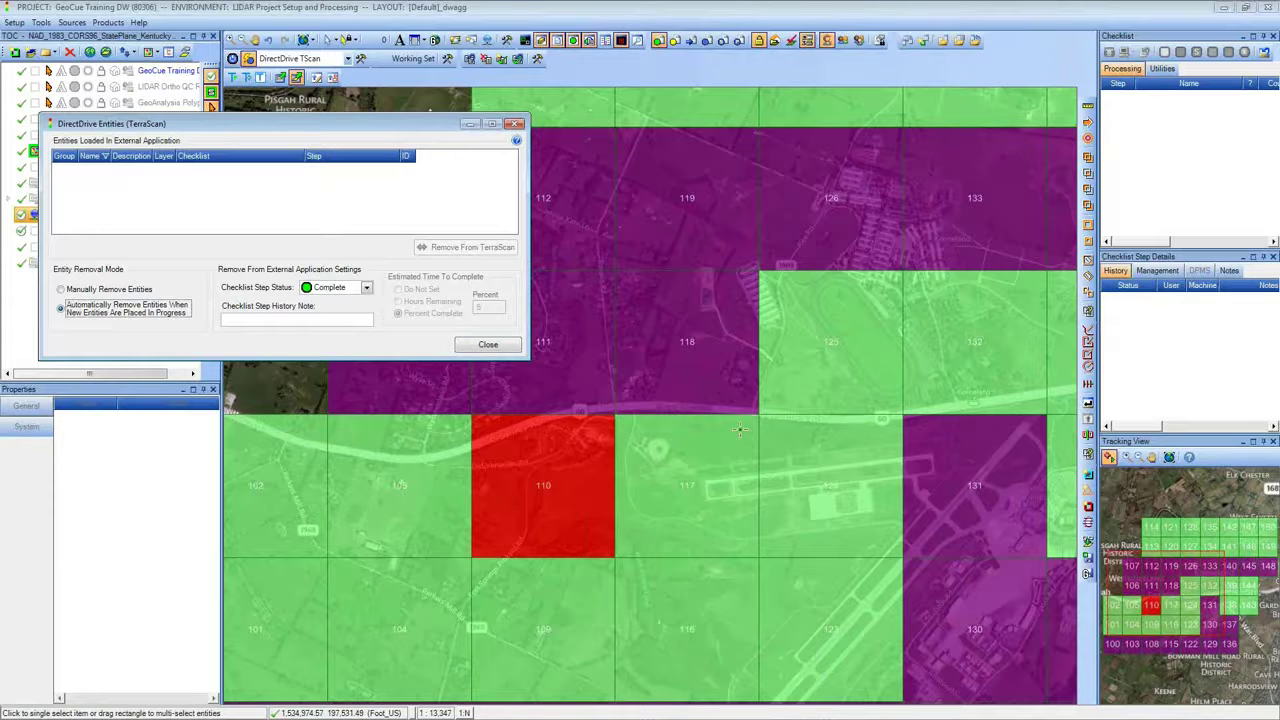
{"action": "left_click_drag", "start_coordinate": [730, 395], "coordinate": [906, 548]}
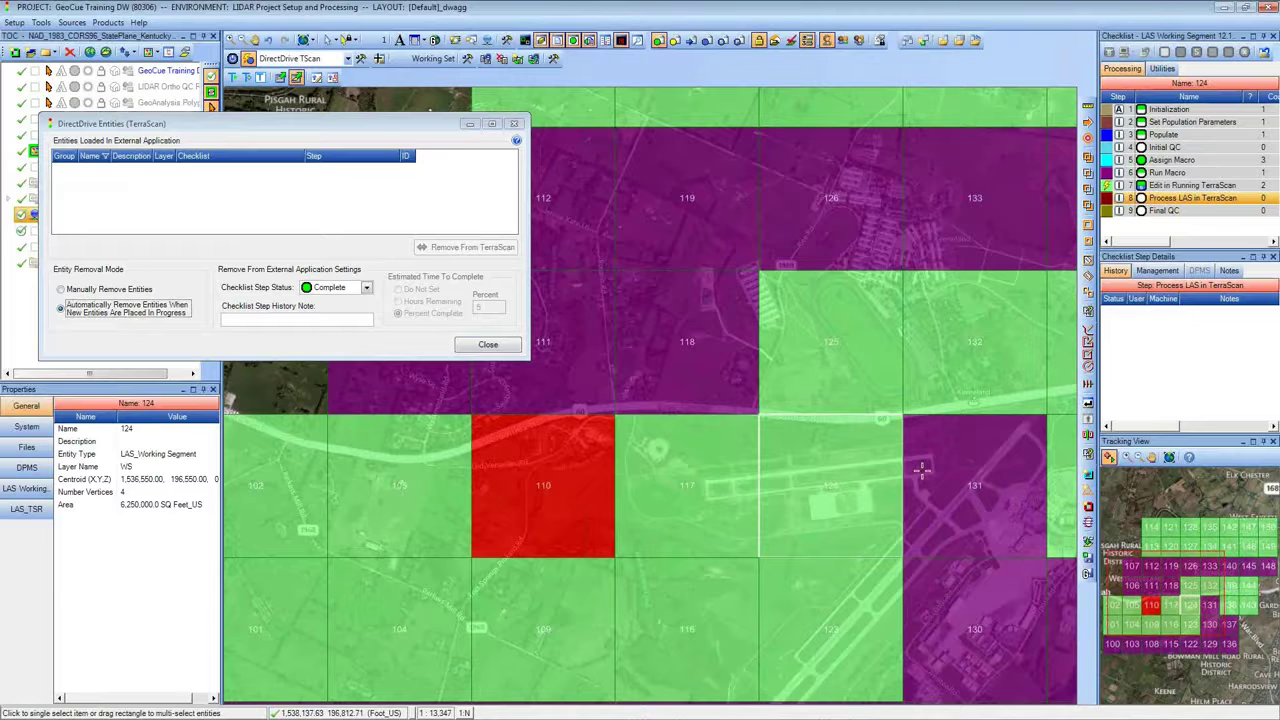
Step: Review tile 124's Edit in Running TerraScan start/end times and durations, then select tile 117
{"action": "left_click", "coordinate": [1192, 186]}
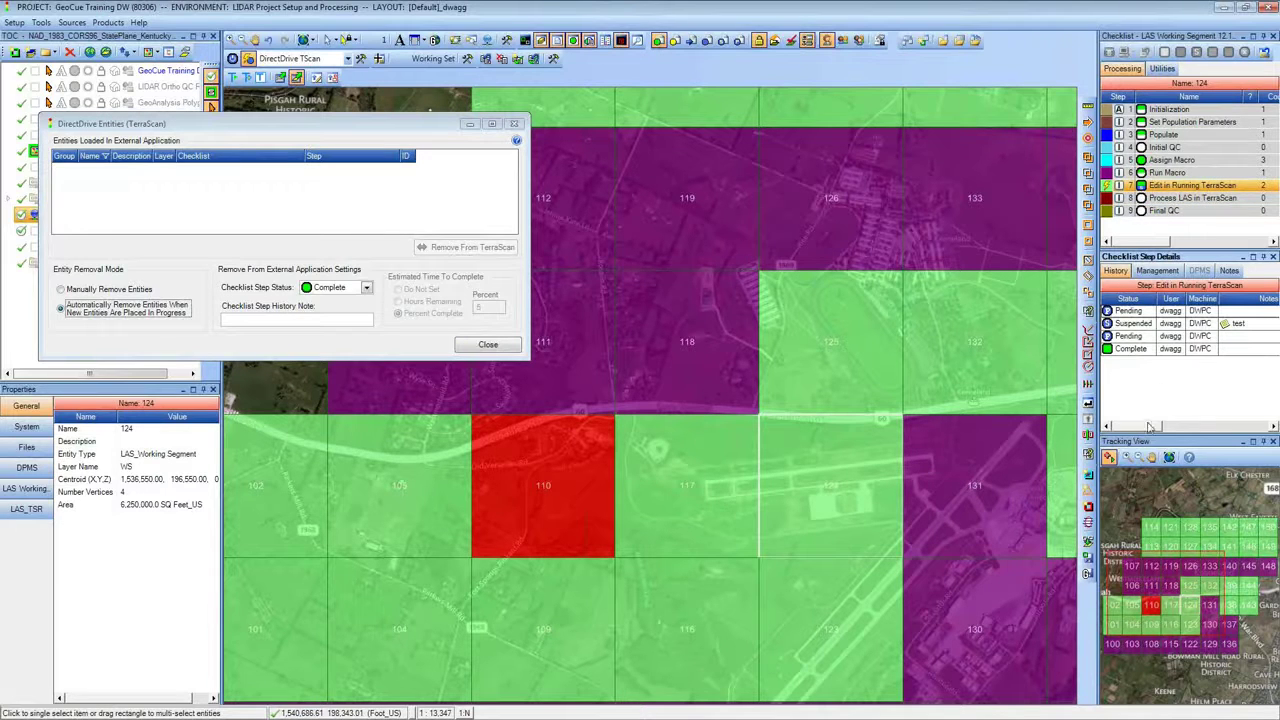
{"action": "left_click", "coordinate": [1145, 188]}
{"action": "left_click_drag", "start_coordinate": [1133, 430], "coordinate": [1243, 430]}
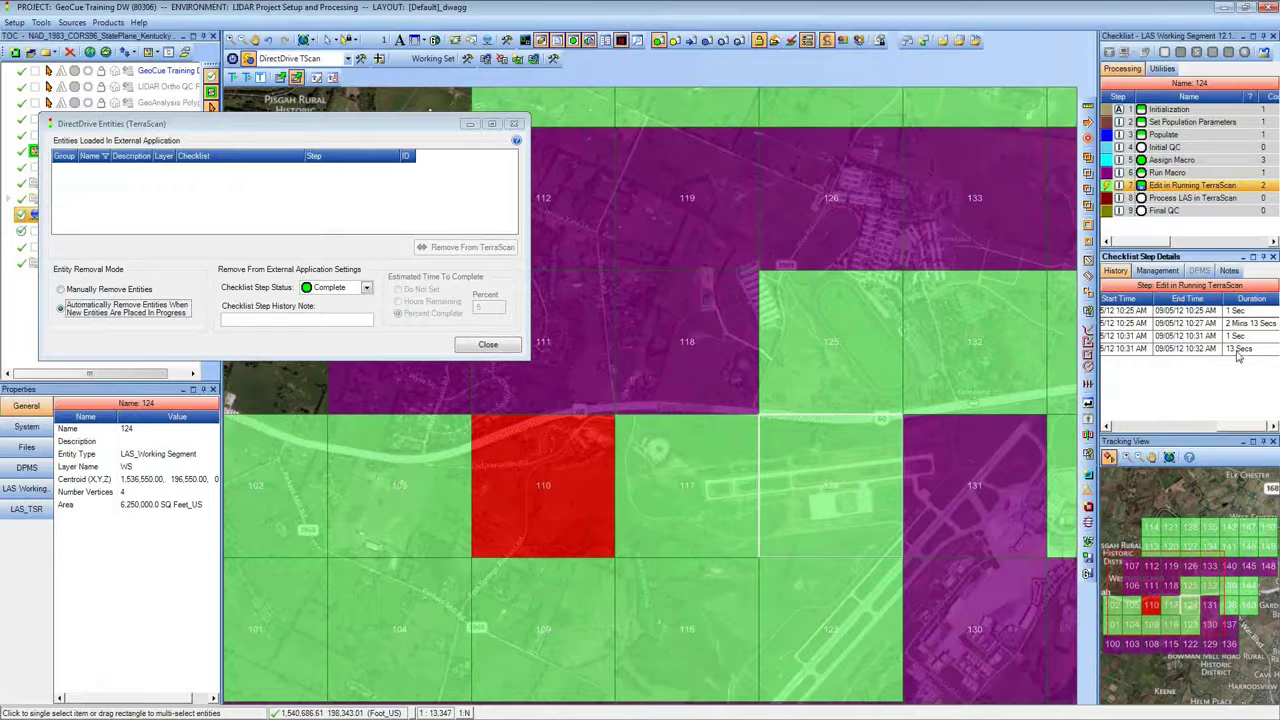
{"action": "left_click_drag", "start_coordinate": [592, 404], "coordinate": [776, 579]}
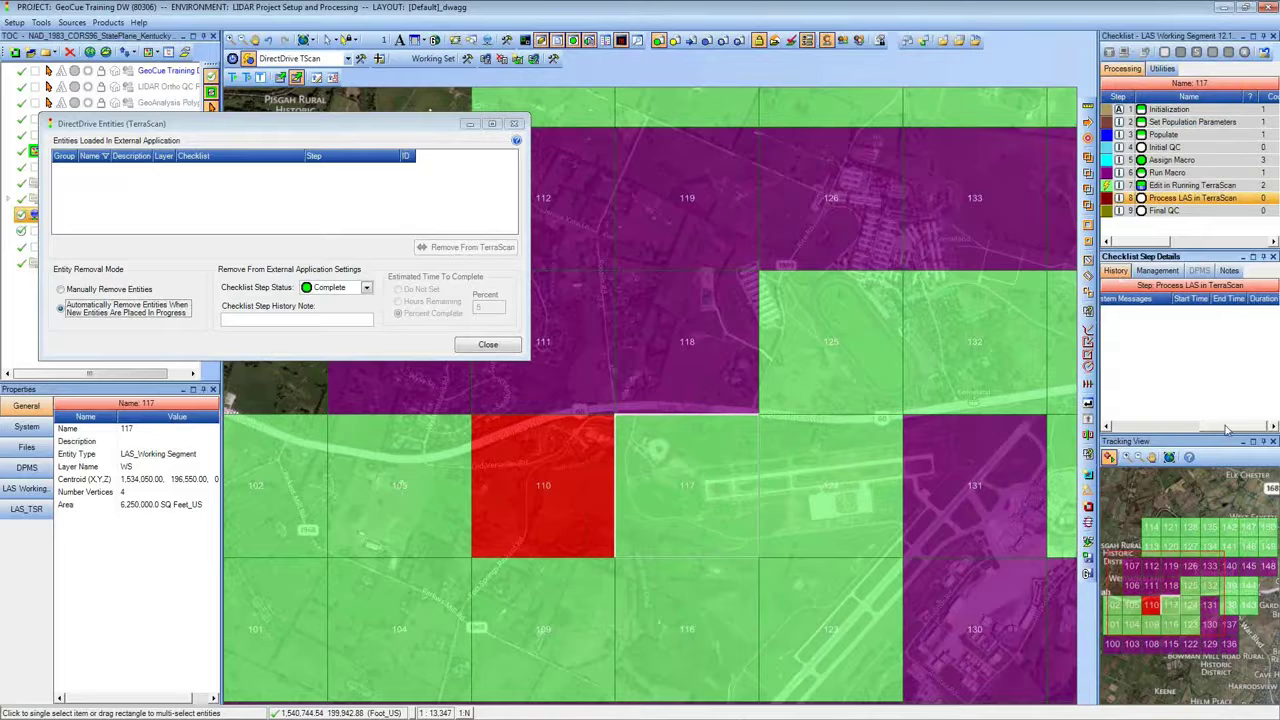
Step: Show tile 117's Edit in Running TerraScan history and widen the Tracking View
{"action": "left_click", "coordinate": [1162, 186]}
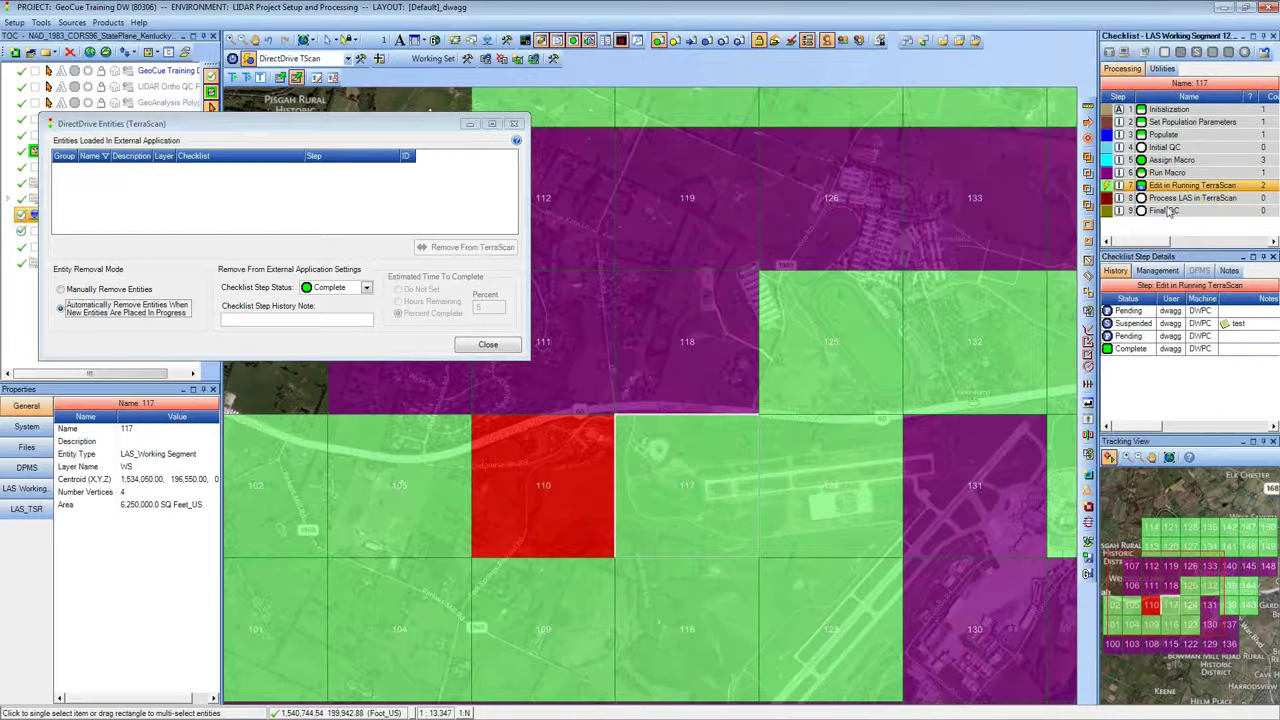
{"action": "left_click_drag", "start_coordinate": [1150, 438], "coordinate": [1262, 424]}
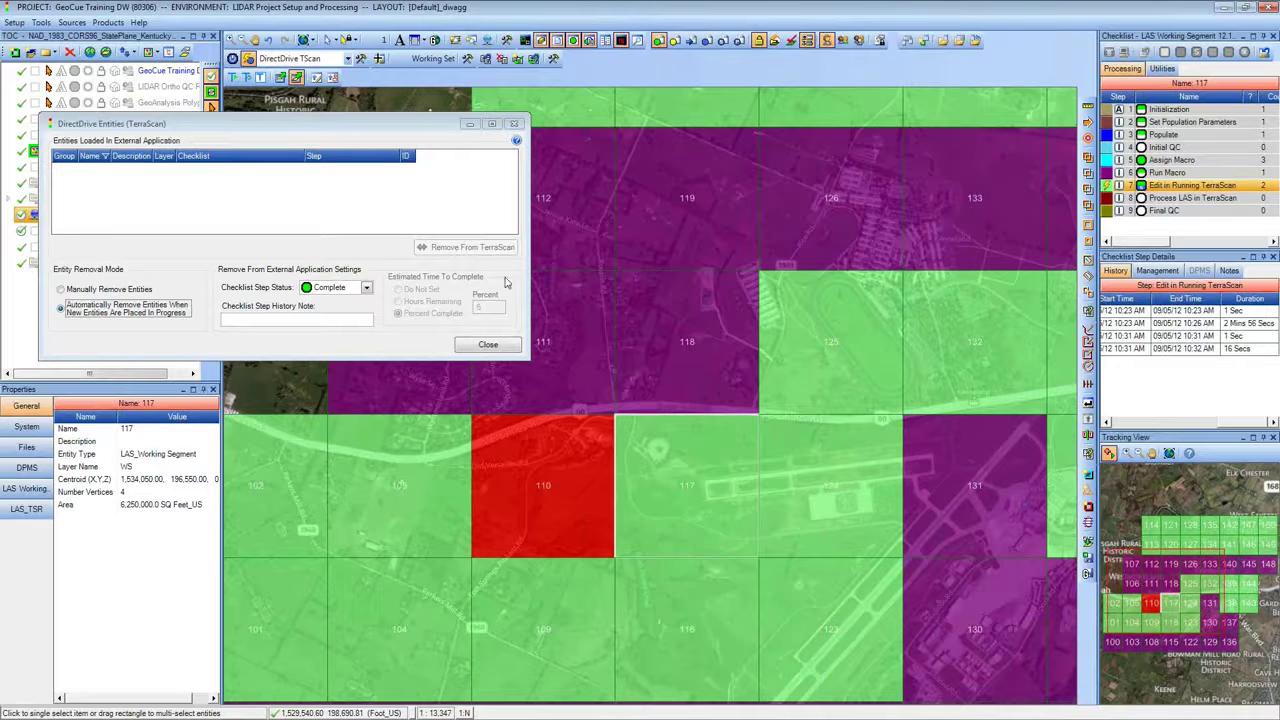
Step: Close the loaded-entities window and zoom out the GeoCue tile map
{"action": "left_click", "coordinate": [297, 80]}
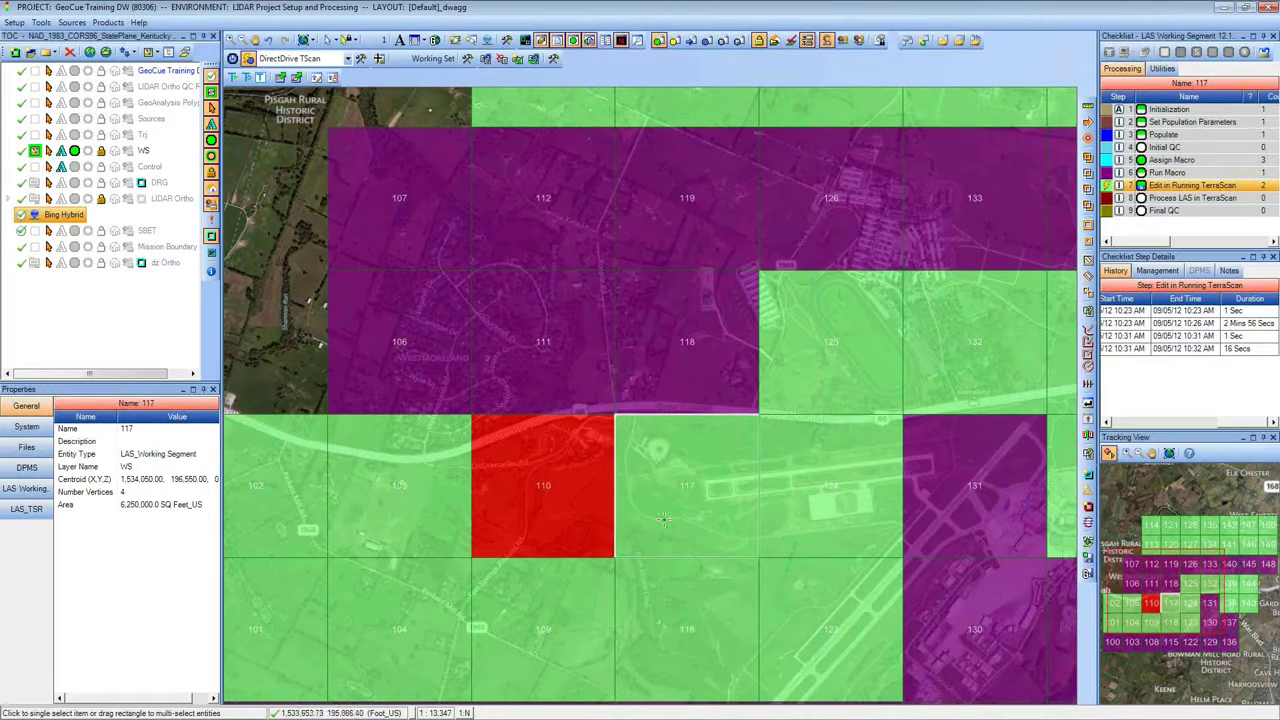
{"action": "scroll", "coordinate": [630, 455], "scroll_direction": "down", "scroll_amount": 1}
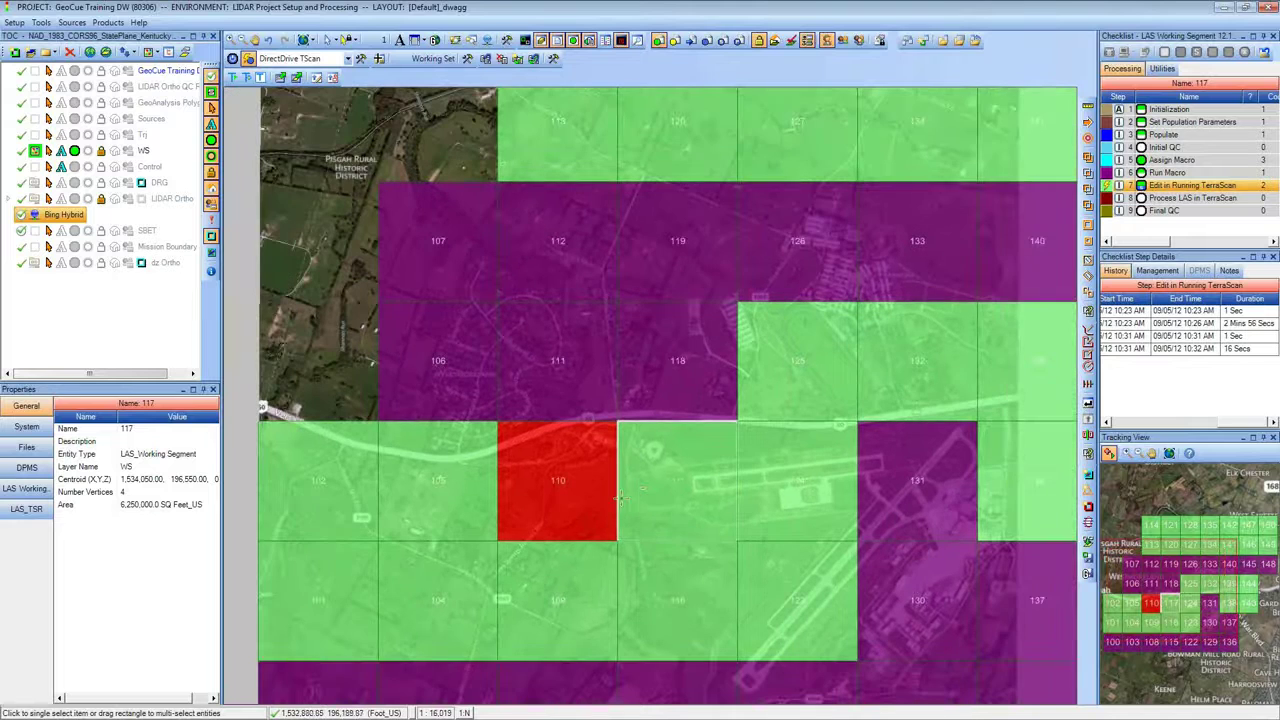